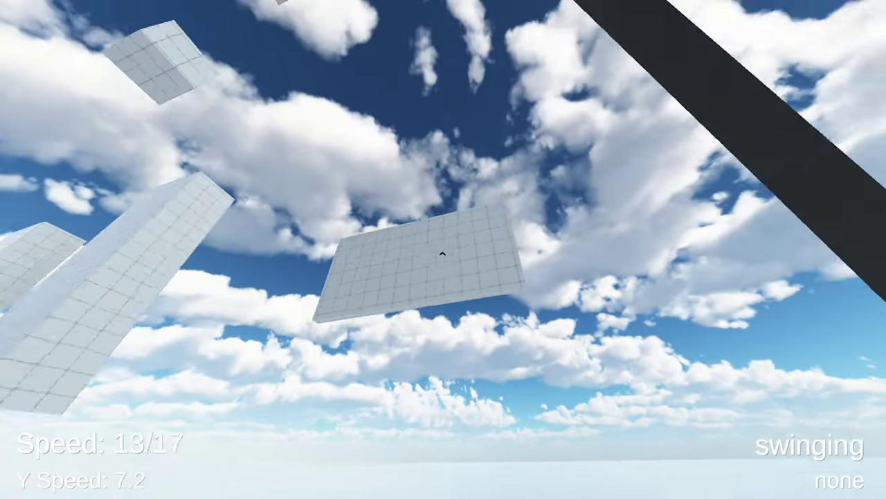
Fire swing and grapple ropes at the floating towers, wall-jumping between them with space
left_click(442, 255)
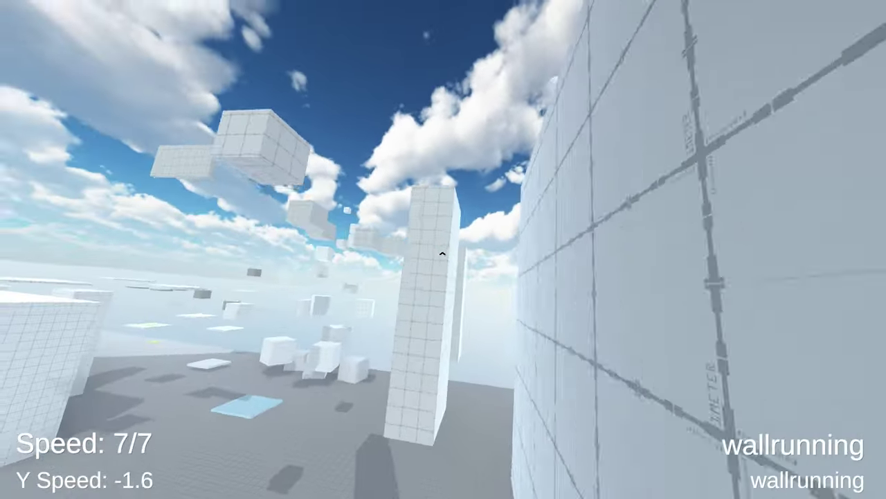
key("space")
left_click(442, 255)
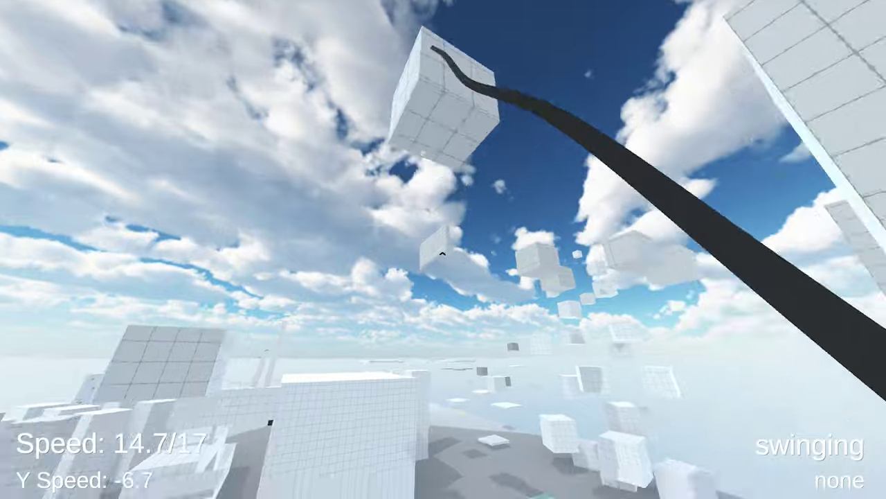
right_click(442, 255)
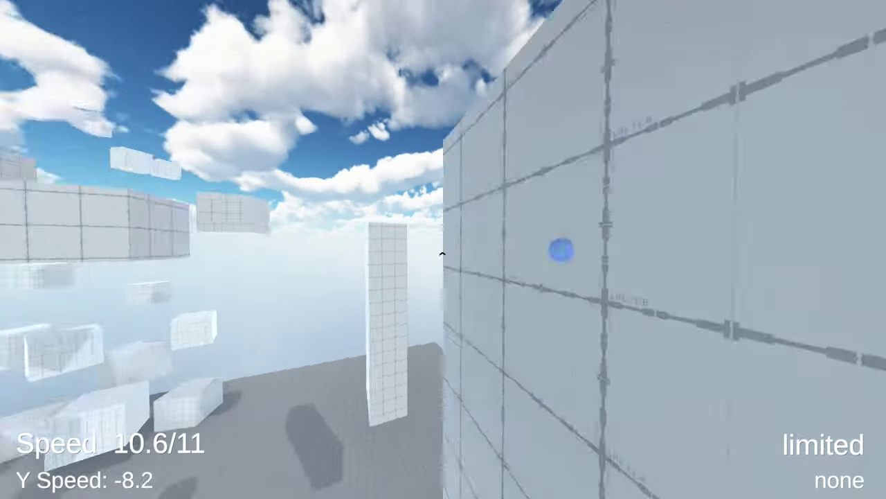
key("space")
left_click(442, 255)
left_click(442, 255)
right_click(442, 255)
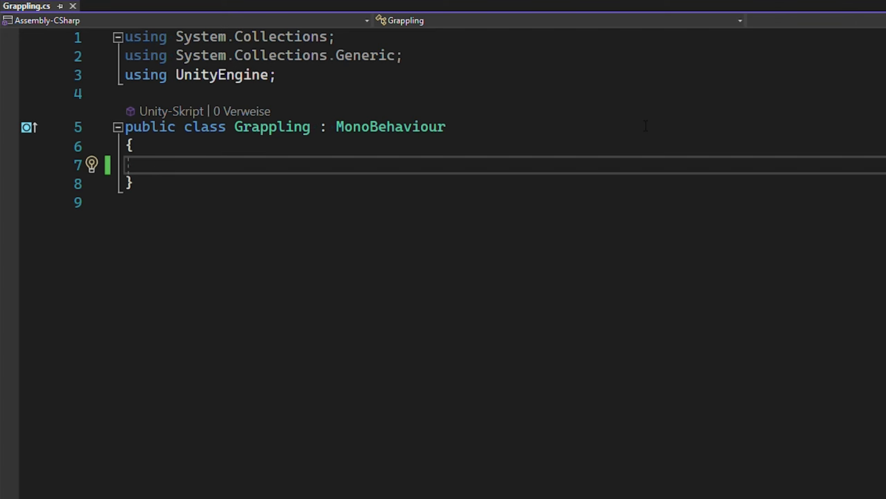
Add a References header with pm, cam, gunTip and whatIsGrappleable fields
type("[Header(\"Reference")
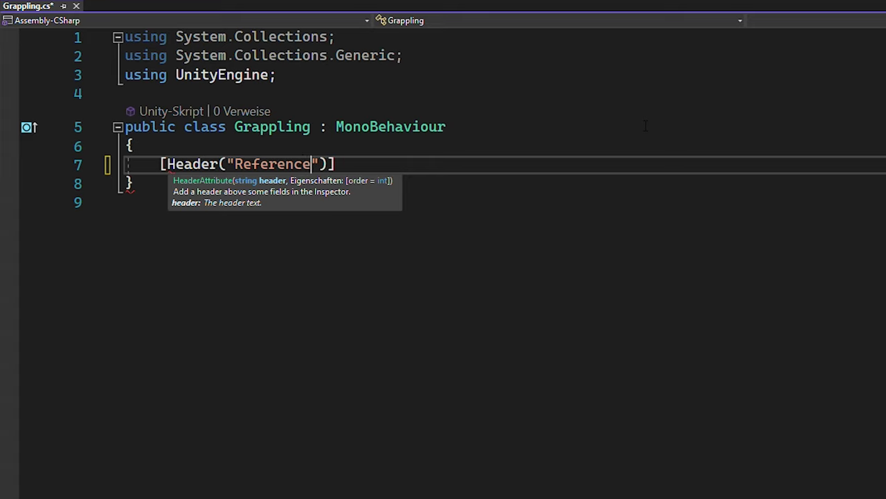
type("s")
key("End")
key("Return")
type("private Pla")
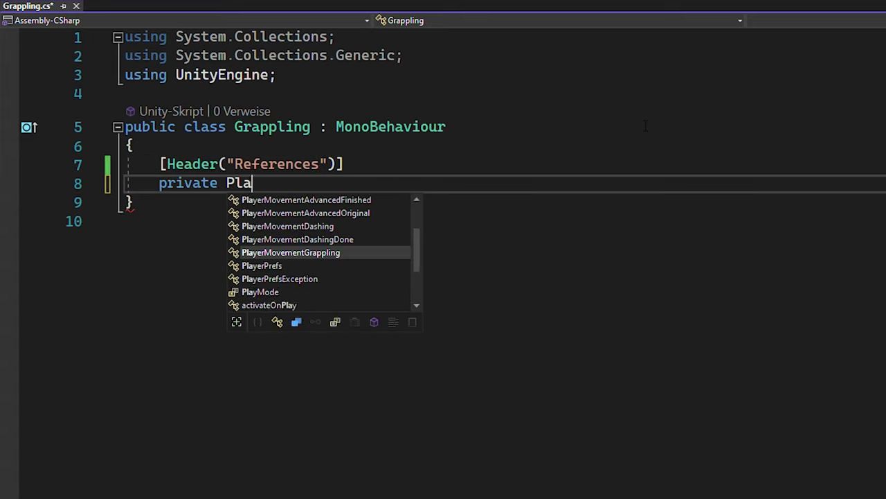
type("yerMovementGrappling ")
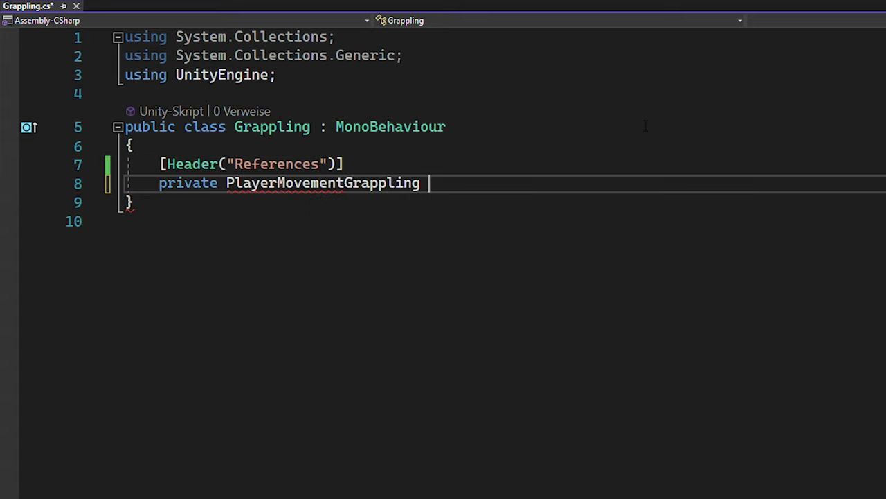
type("pm;")
key("Return")
type("public Tr")
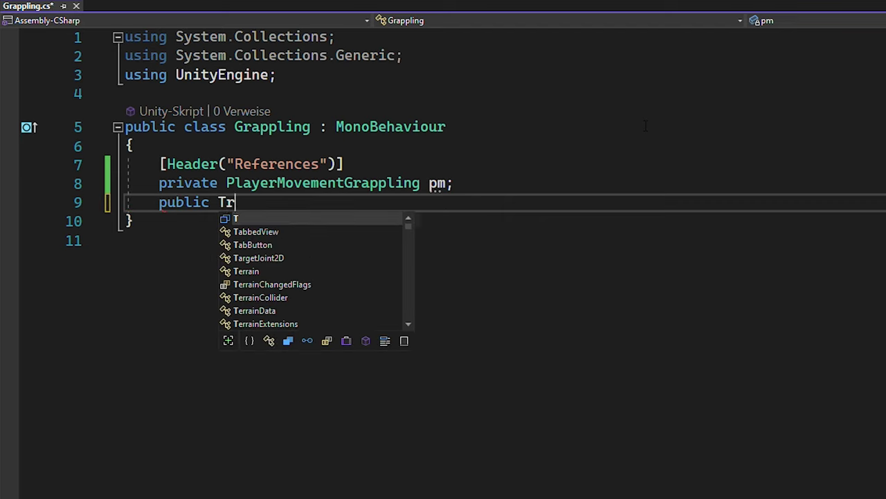
type("ansform cam;")
key("Return")
type("public Transform gunTip;")
key("Return")
type("p")
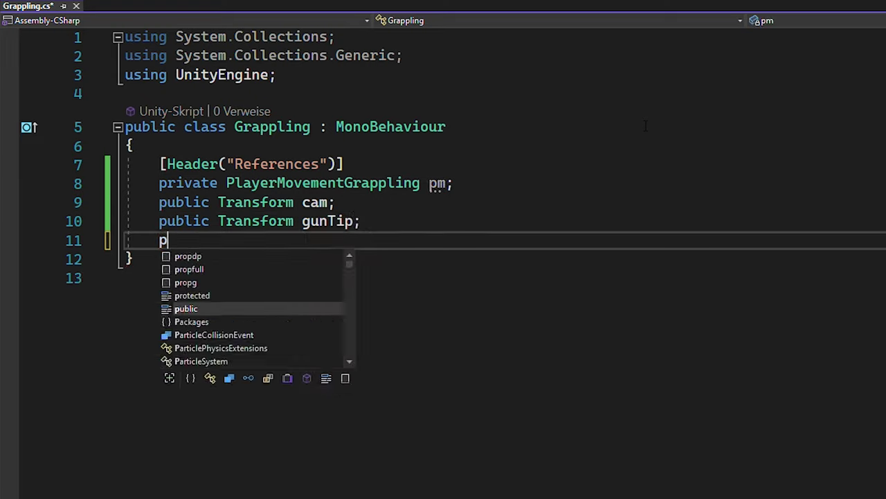
type("ublic LayerMask whatIsG")
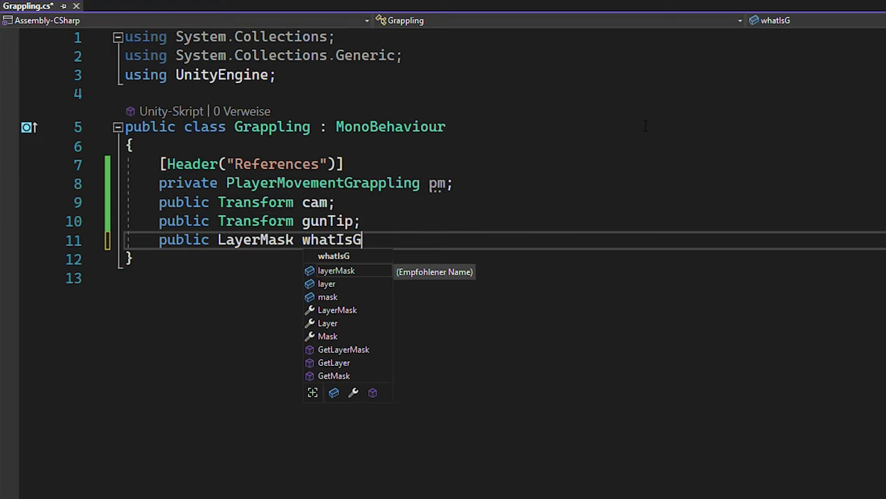
type("rappleable;")
Add a Grappling header with maxGrappleDistance, grappleDelayTime and a private Vector3 grapplePoint
key("Return")
key("Return")
type("[Head")
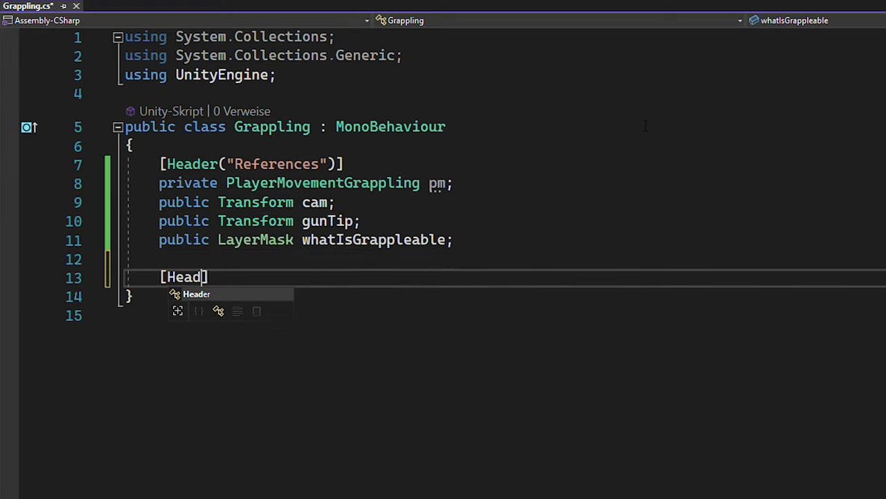
type("er(\"Grappling\")]")
key("Return")
type("public float maxGrappleDistance ")
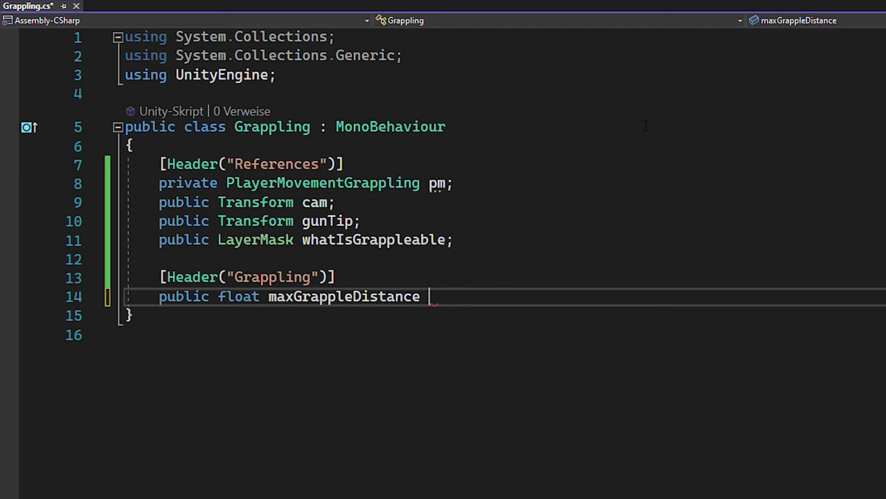
type(";")
key("Return")
type("public float grappleDelayTime;")
key("Return")
key("Return")
type("private Vect")
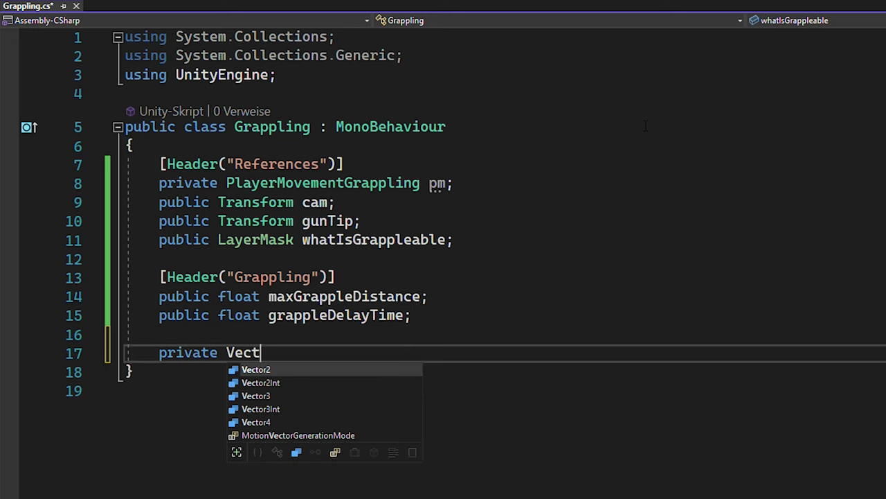
type("or3 grapplePoint;")
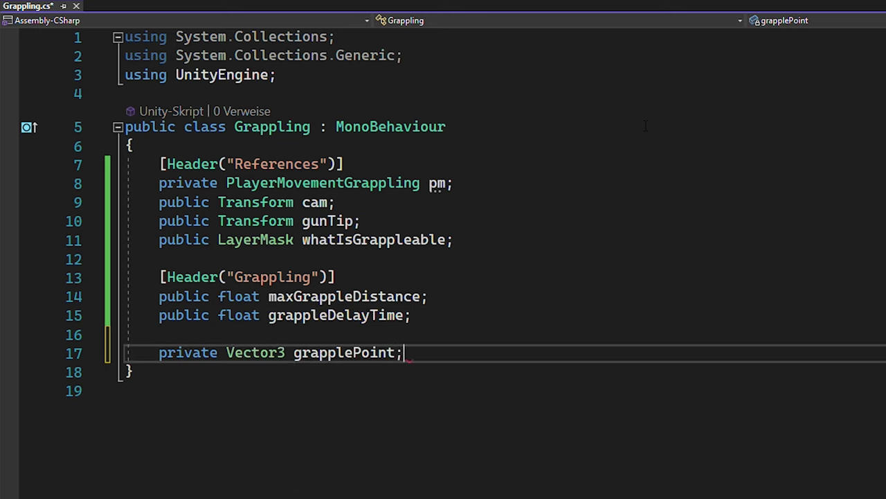
Add a Cooldown header with grapplingCd and a private grapplingCdTimer float
key("Return")
key("Return")
key("Return")
scroll(674, 278, "down", 2)
type("[Header(\"Cooldown")
key("End")
key("Return")
type("public float grappling")
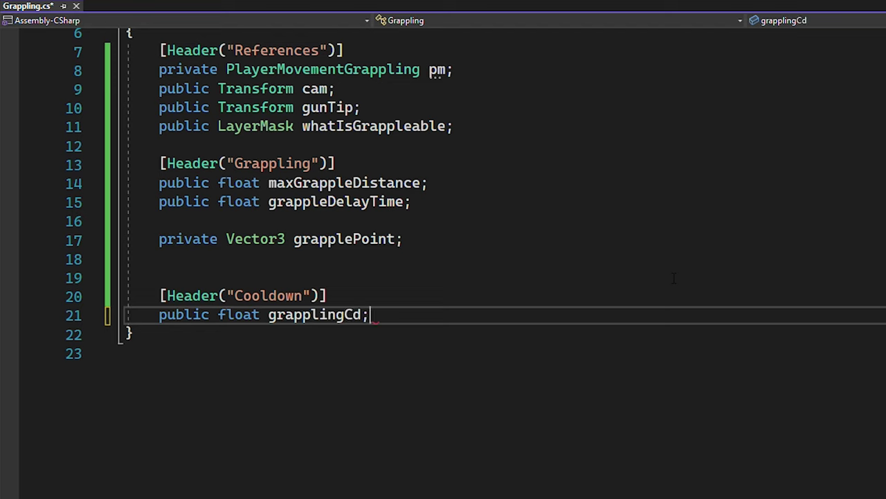
key("Return")
type("private float grappling")
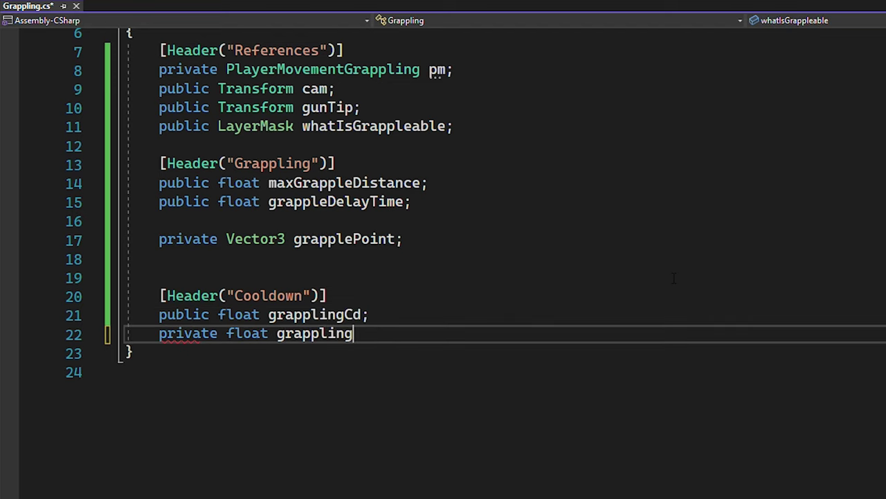
type("CdTimer;")
Add an Input header with grappleKey defaulting to KeyCode.Mouse1, plus a private grappling bool
key("Return")
key("Return")
type("[Header(\"Input")
key("End")
key("Return")
type("public KeyCode grappleKey = KeyCode.Mouse1;")
key("Return")
key("Return")
type("priva")
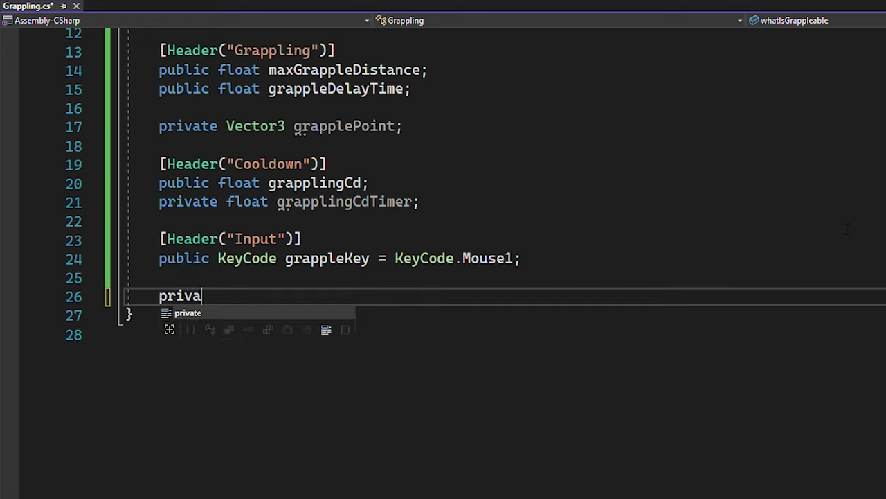
type("te bool grappling;")
Begin a Start method assigning pm via GetComponent<PlayerMovementGrappling>
key("Return")
key("Return")
type("void Sta")
key("Tab")
type("pm = GetComponent<Pla")
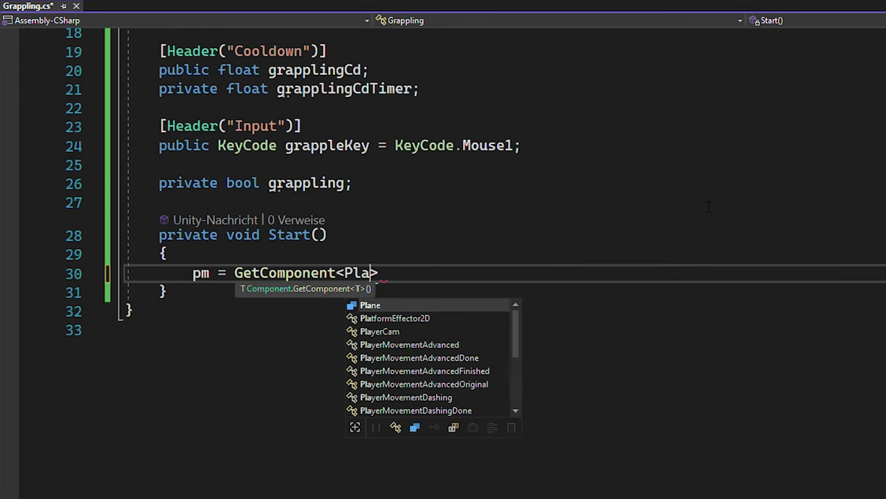
type("yerMovementGrapp")
Finish the pm = GetComponent<PlayerMovementGrappling>() line and add an empty private StartGrapple method
key("Tab")
type("();")
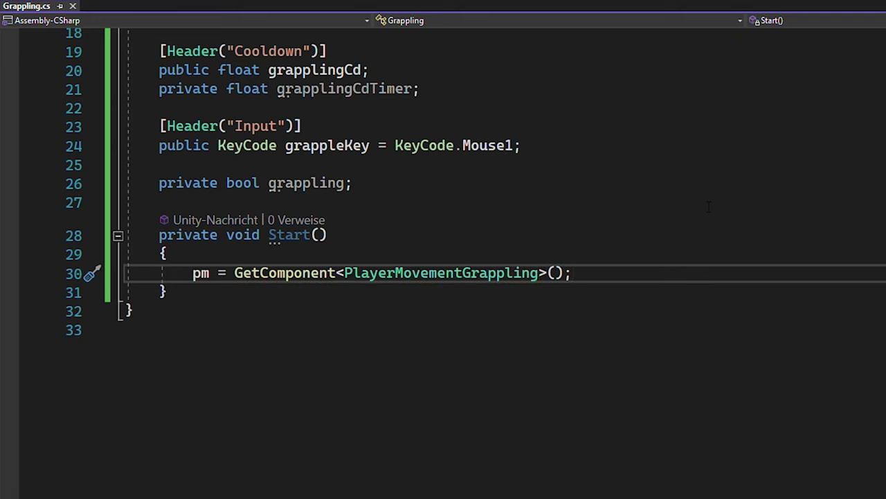
key("Down")
key("End")
key("Return")
key("Return")
type("pri")
key("Tab")
type("void StartGrapple(")
key("End")
key("Return")
type("{")
key("Return")
key("Down")
key("End")
Add an empty private ExecuteGrapple method and begin a StopGrapple method
key("Return")
key("Return")
type("private void Exe")
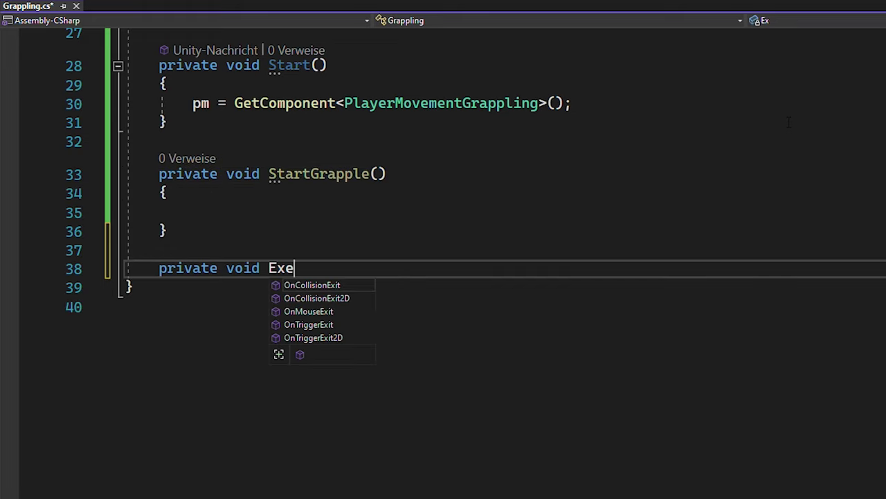
type("cuteGrapple() {")
key("Return")
key("Down")
key("End")
key("Return")
key("Return")
type("private void StopGrapple() {")
key("Return")
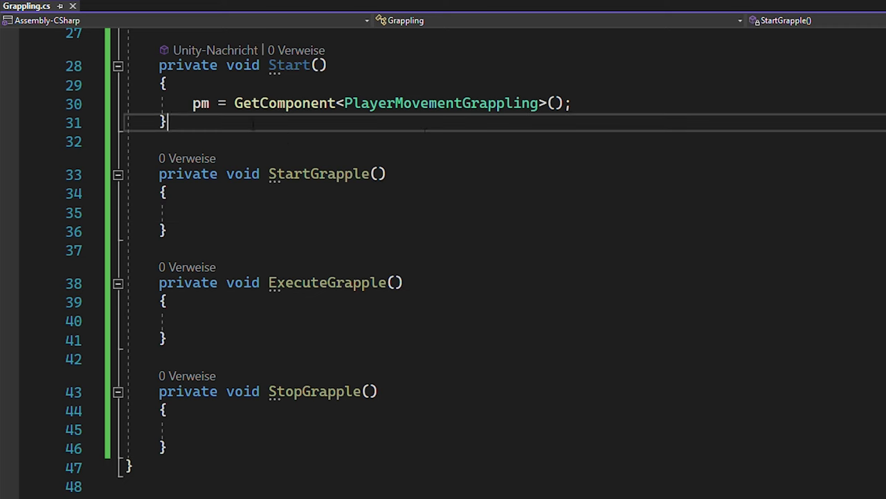
Add an Update method that calls StartGrapple when grappleKey is pressed
key("Return")
key("Return")
type("void U")
key("Tab")
type("if (Input.GetKeyDown")
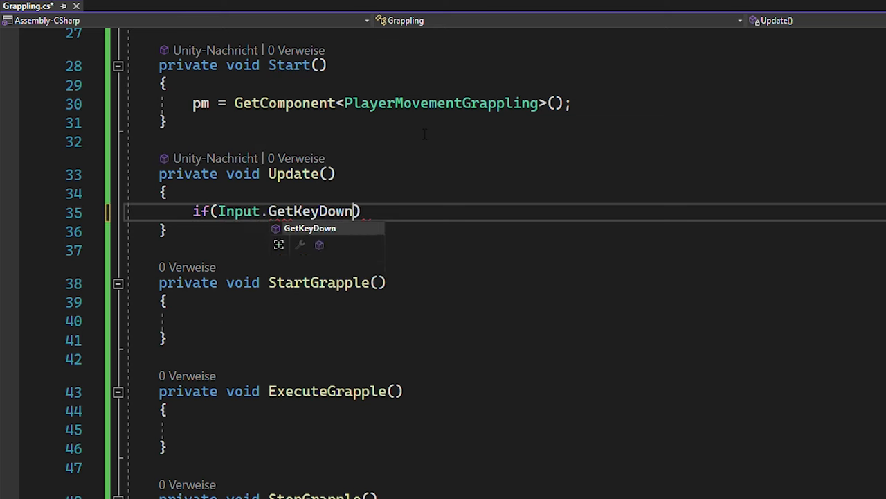
type("(grappleKey))")
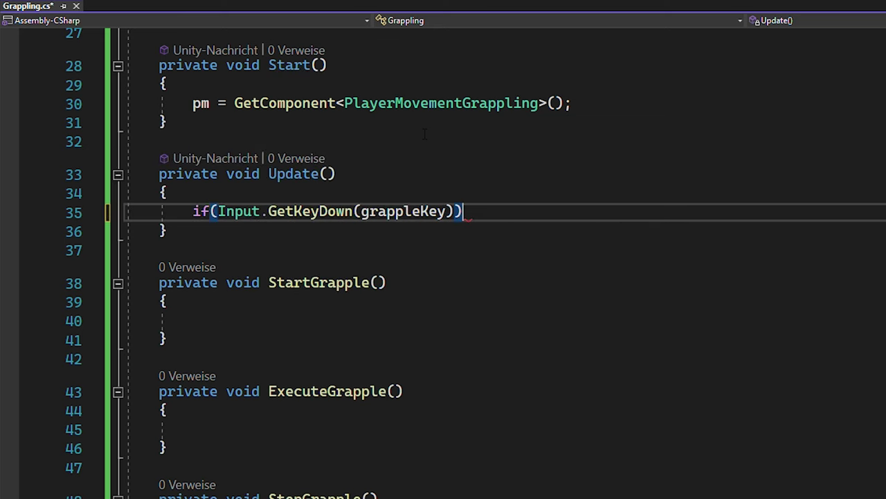
type(" StartGrapple();")
In StartGrapple, return while grapplingCdTimer > 0, set grappling = true, and declare RaycastHit hit
scroll(509, 283, "down", 1)
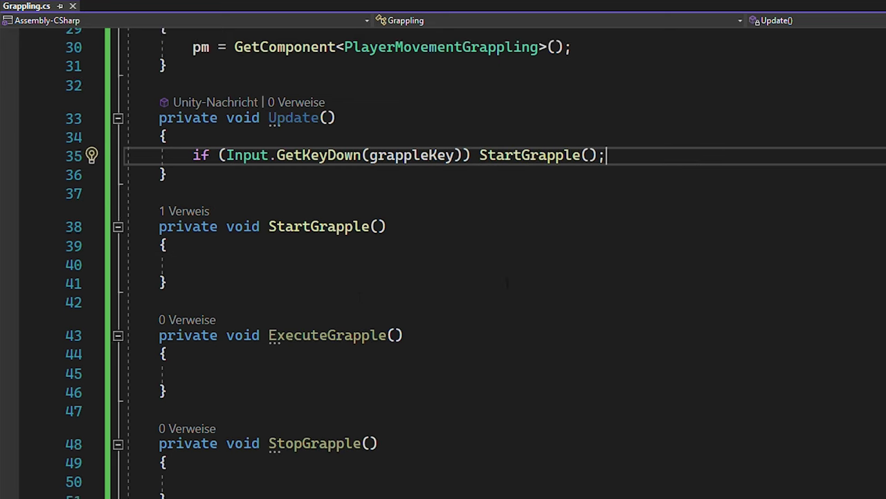
scroll(509, 283, "down", 1)
left_click(787, 209)
type("if (grap")
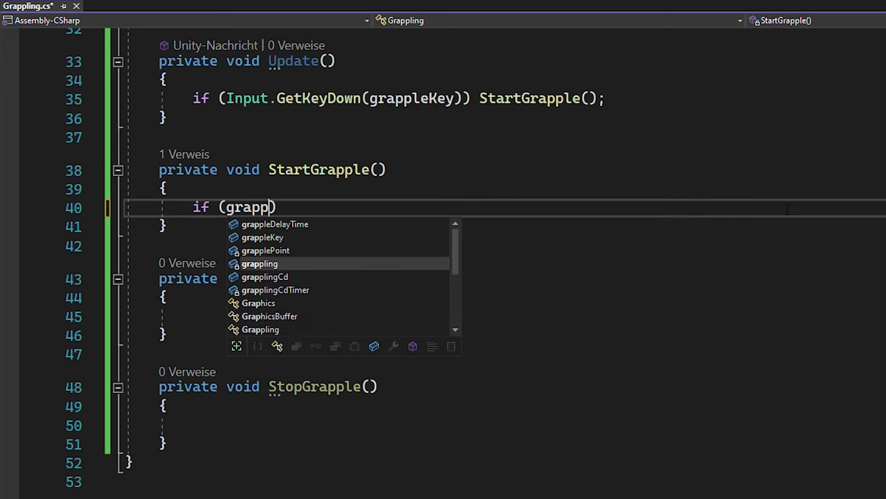
type("plingCdTimer > 0")
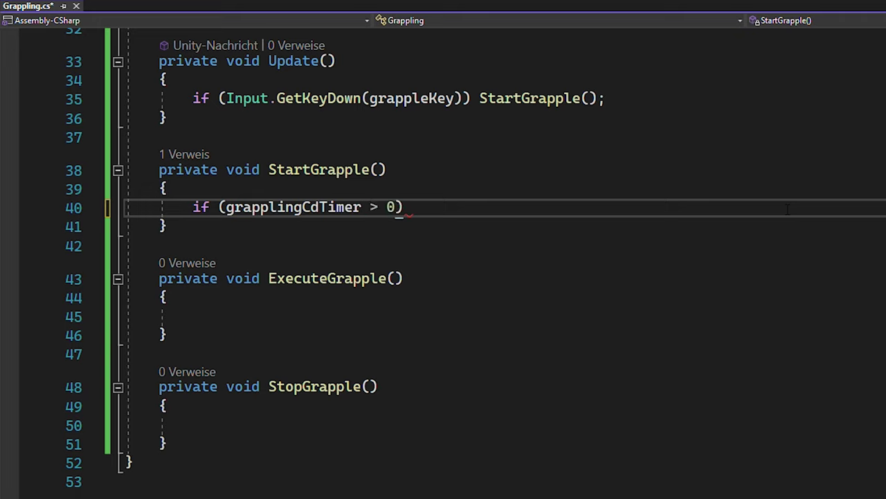
type(") return;")
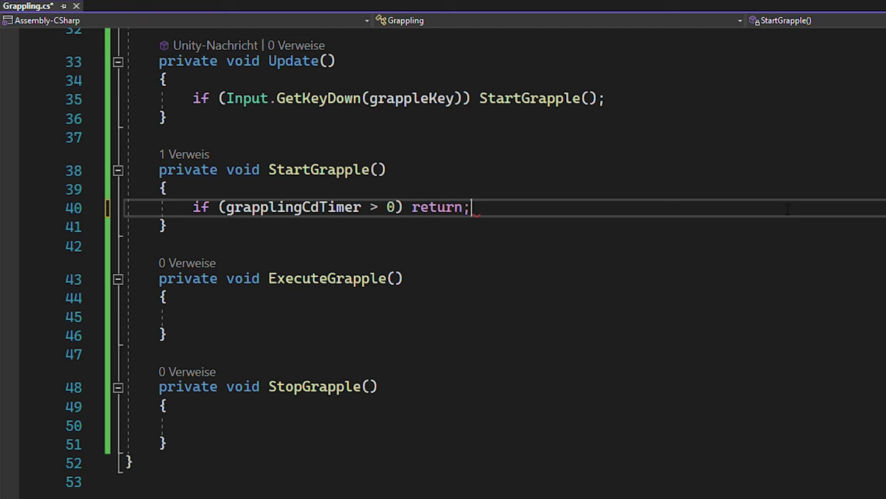
key("Return")
key("Return")
type("grappling = t")
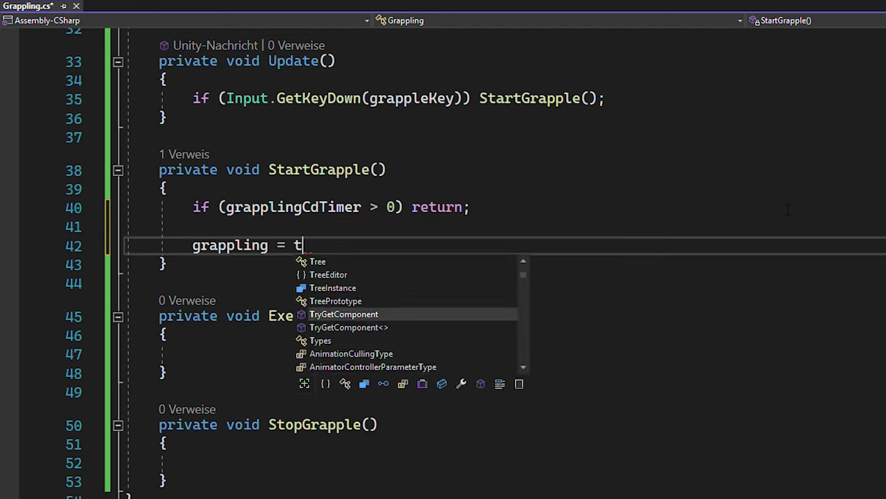
type("rue;")
key("Return")
key("Return")
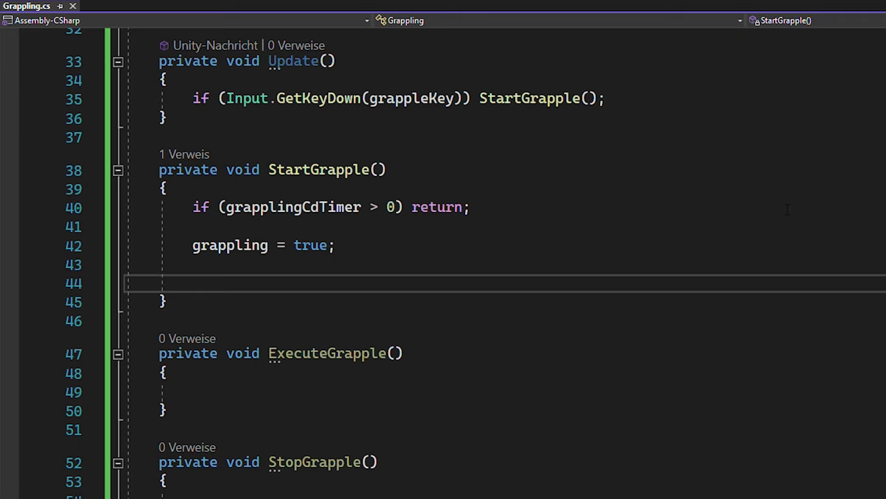
type("RaycastHit")
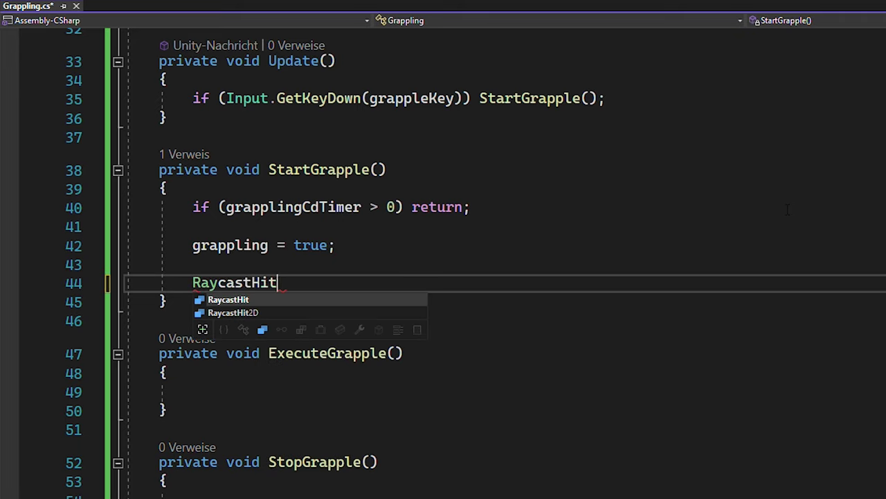
type(" hit;")
Add a Physics.Raycast check along cam.forward using maxGrappleDistance and whatIsGrappleable, then save
key("Return")
type("if(")
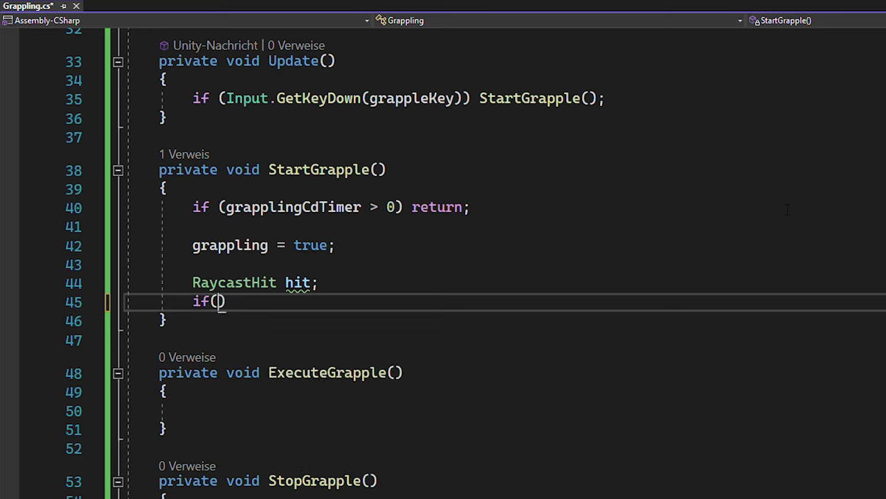
type("Physics.Raycast(cam.position, cam")
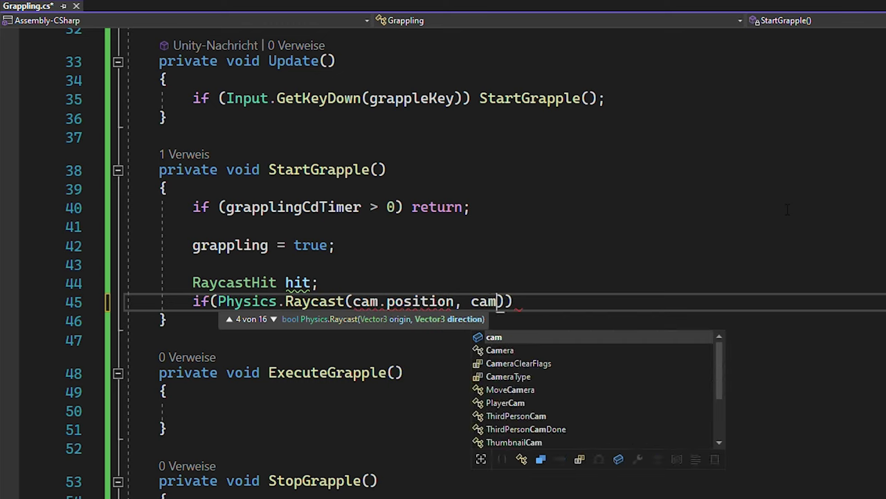
type(".forward, ")
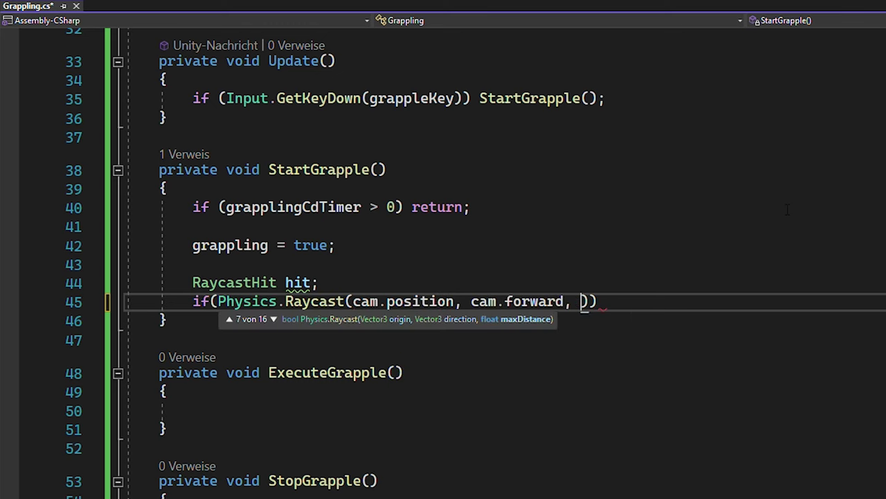
type("out hit, ")
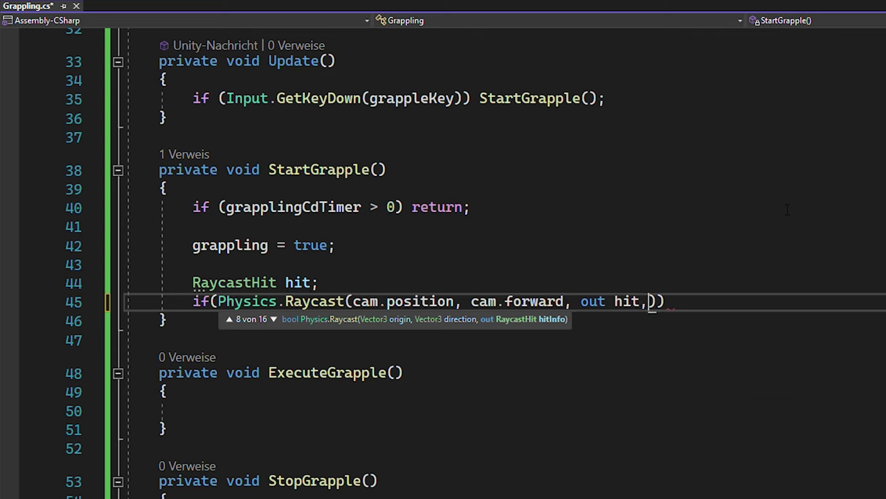
type("ma")
type("xGrappleDistance, whatIs")
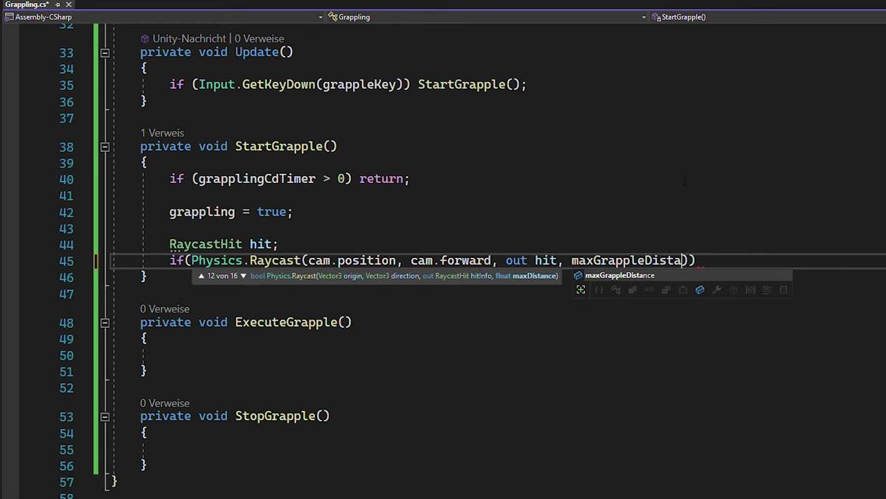
key("Tab")
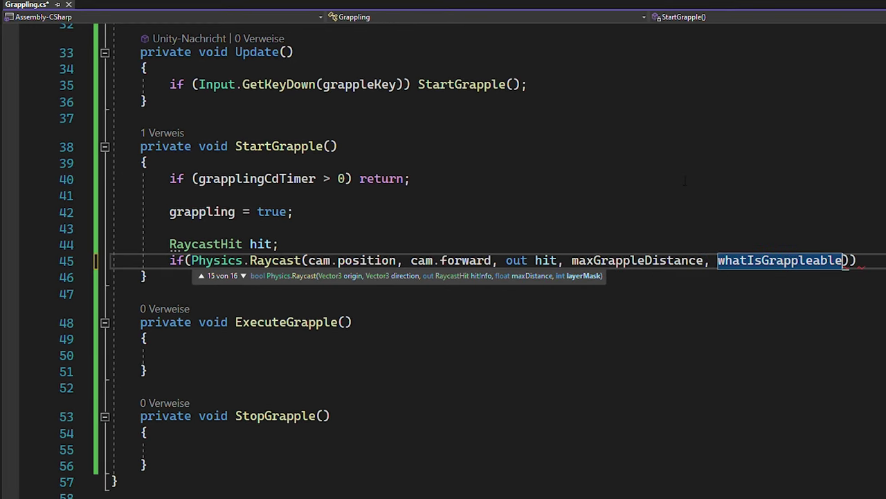
type(")) {")
key("Return")
key("ctrl+s")
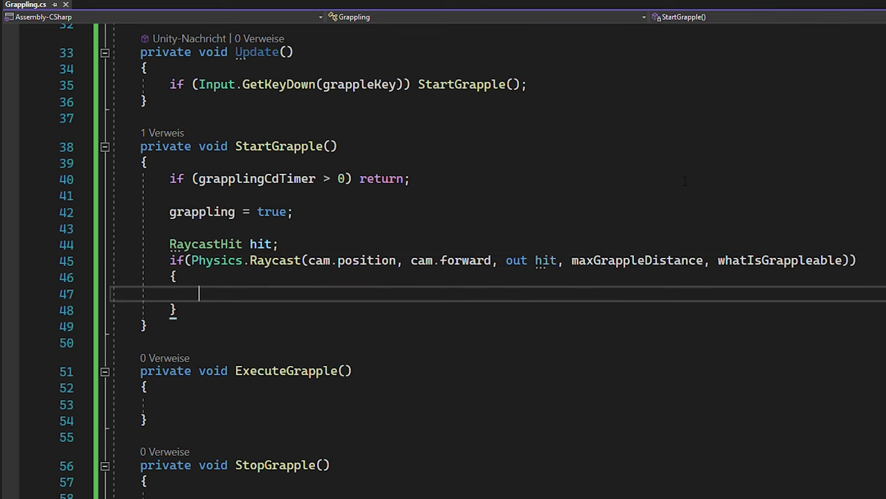
On a hit, store hit.point in grapplePoint and Invoke ExecuteGrapple after grappleDelayTime
type("grapplePoint = hit.point;")
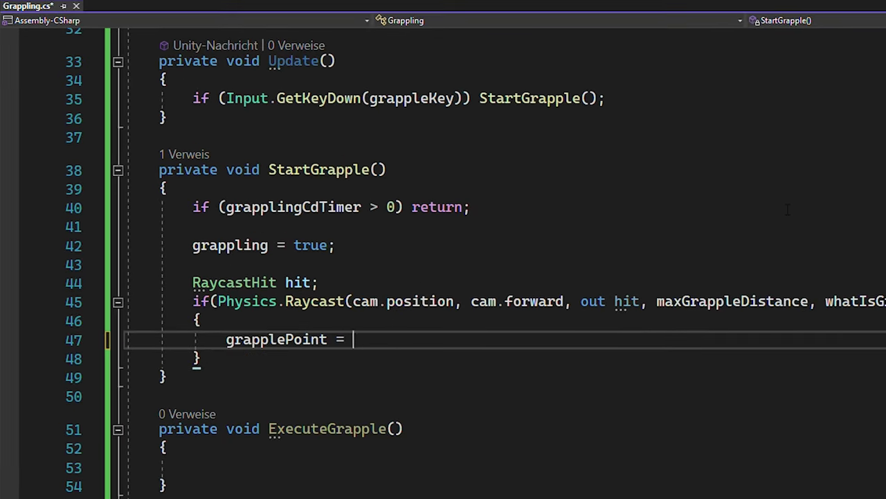
key("Return")
key("Return")
type("Invo")
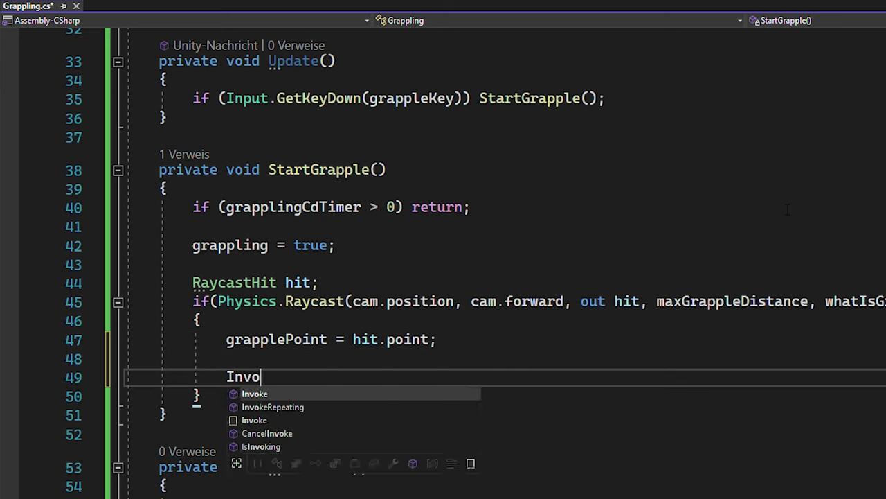
type("ke(nameof(ExecuteG")
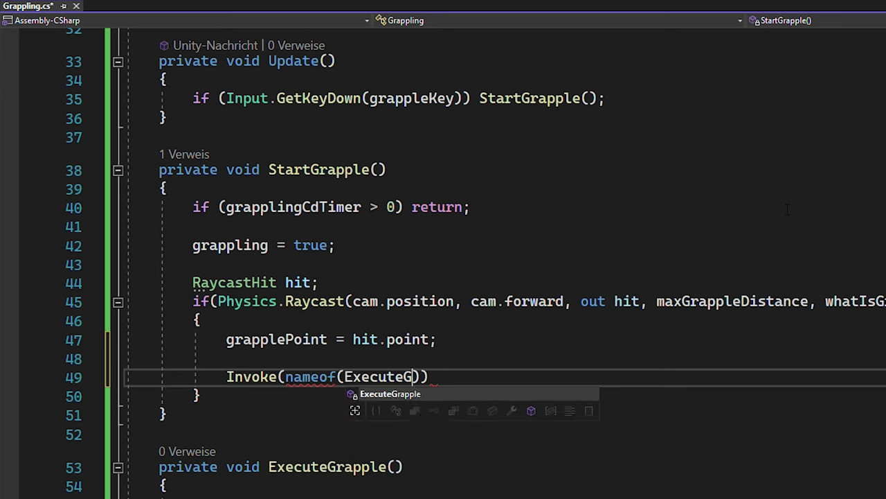
key("Tab")
type("), grap")
key("Tab")
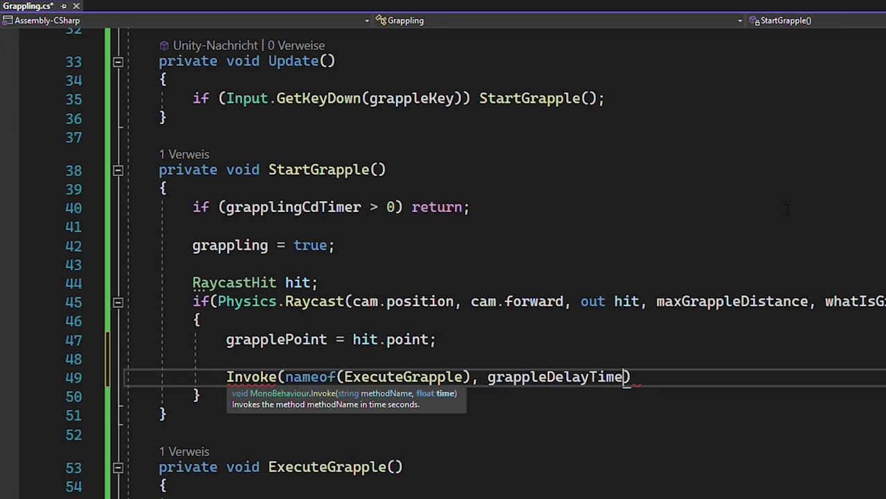
type(");")
Begin an else branch below the raycast block
scroll(788, 209, "down", 2)
key("Down")
key("Return")
type("else")
key("Tab")
key("Tab")
In the else branch, set grapplePoint to cam.position + cam.forward * maxGrappleDistance and Invoke StopGrapple
type("grappleP")
key("Tab")
type("= cam.")
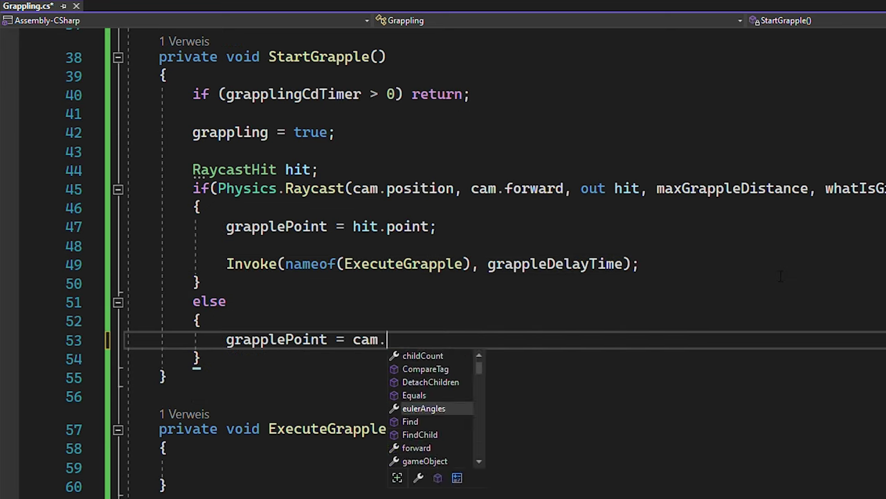
type("position + cam.forward * ma")
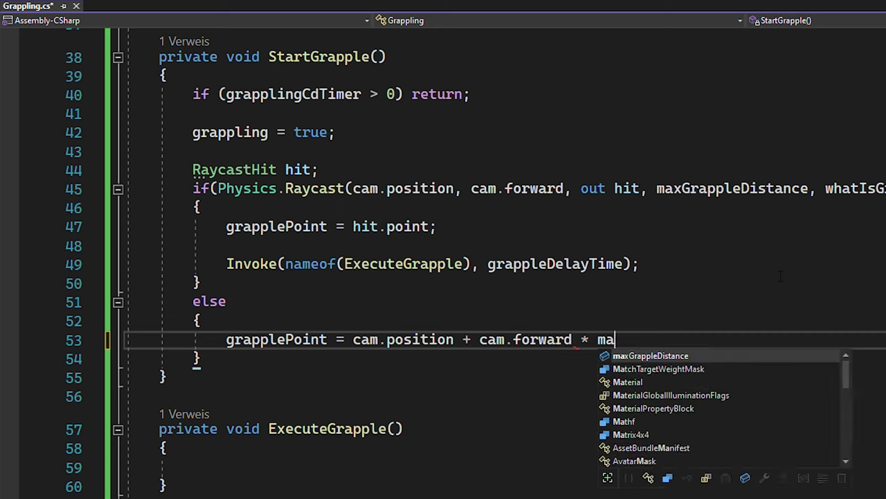
key("Tab")
type(";")
left_click_drag(589, 264, 226, 264)
key("ctrl+c")
left_click(227, 377)
key("ctrl+v")
left_click_drag(345, 376, 379, 377)
type("StopGrapp")
key("Tab")
Make StopGrapple set grappling to false and reset grapplingCdTimer to grapplingCd
scroll(806, 382, "down", 7)
left_click(804, 218)
type("grappling = false;")
key("Return")
key("Return")
type("grapplingCdTi")
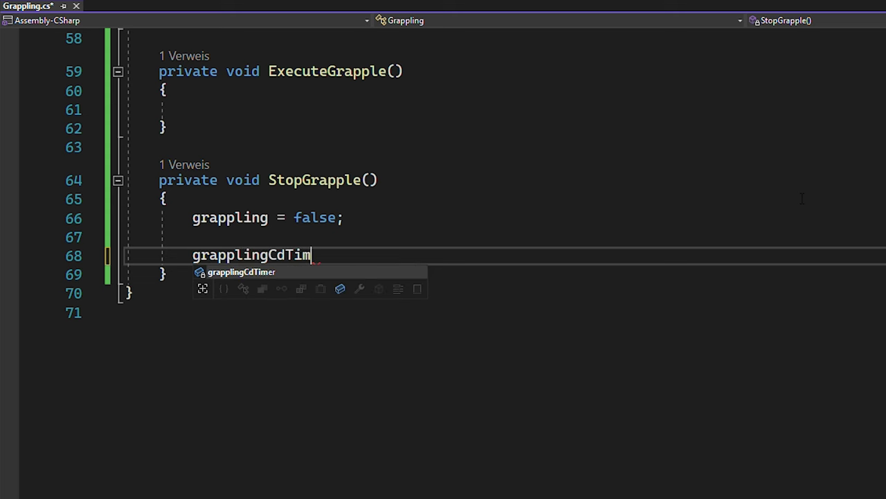
key("Tab")
type("= grapplingCd;")
In Update, subtract Time.deltaTime from grapplingCdTimer while it is above 0
scroll(802, 199, "up", 10)
left_click(815, 217)
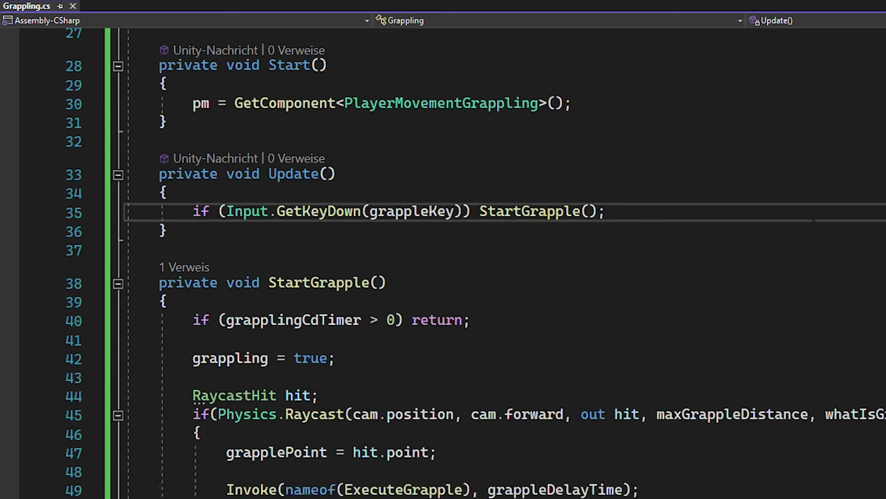
key("Return")
key("Return")
type("if(grappling")
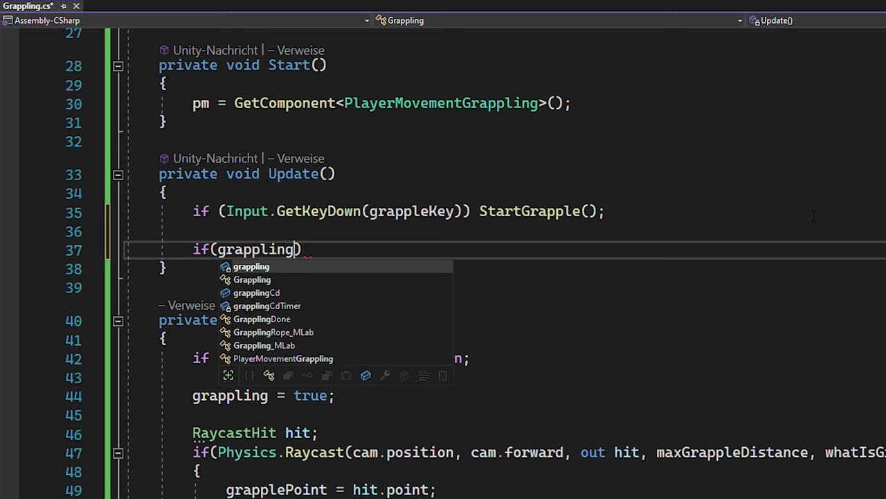
type("CdTim")
key("Tab")
type("> 0)")
key("Return")
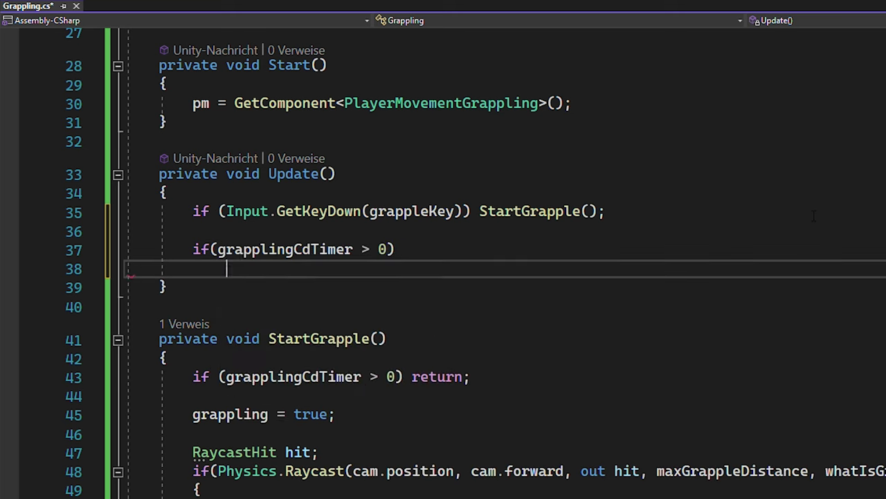
type("grapp")
key("Tab")
type("-= Time.delta")
key("Tab")
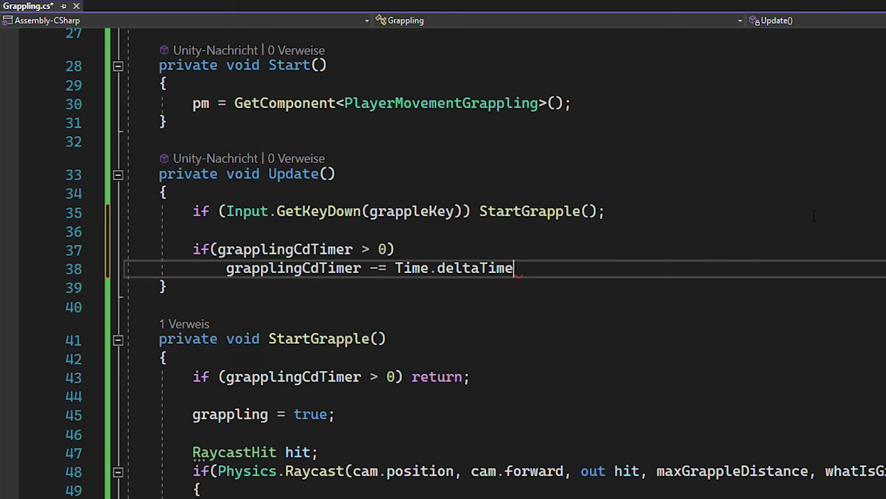
type(";")
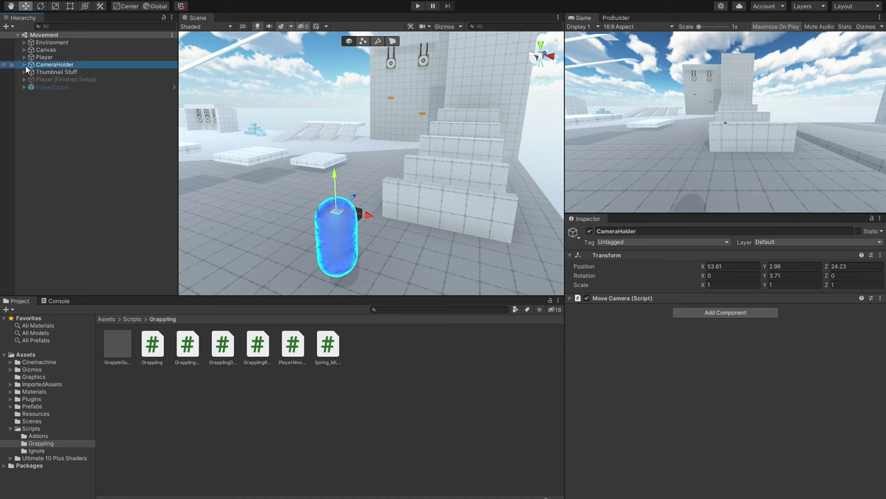
Enable the Grapple Gun under PlayerCam and add a Line Renderer component to it
left_click(56, 72)
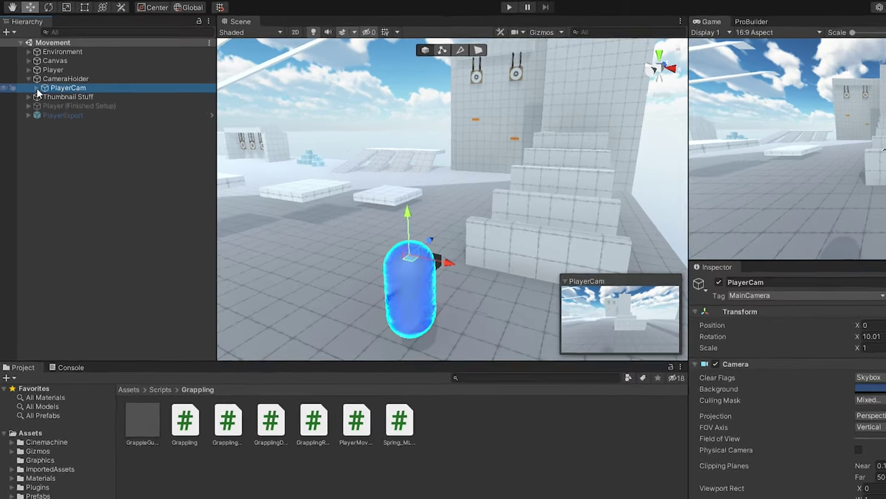
left_click(31, 72)
left_click(53, 78)
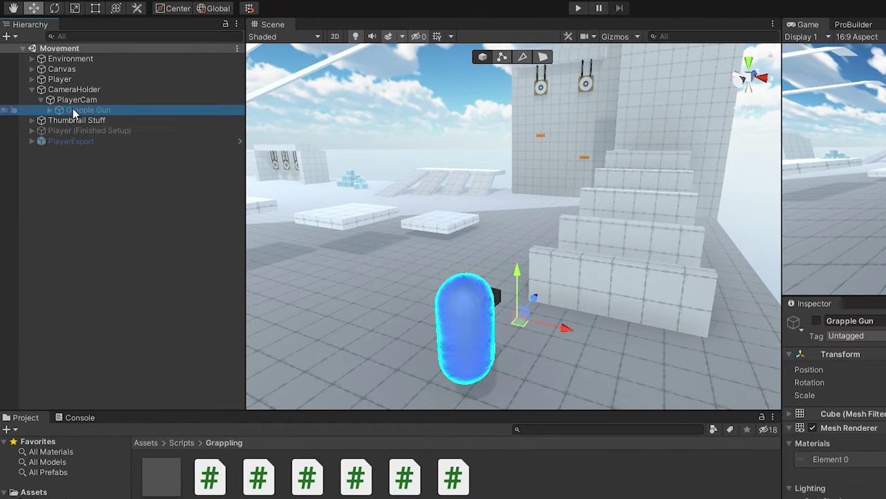
left_click(818, 322)
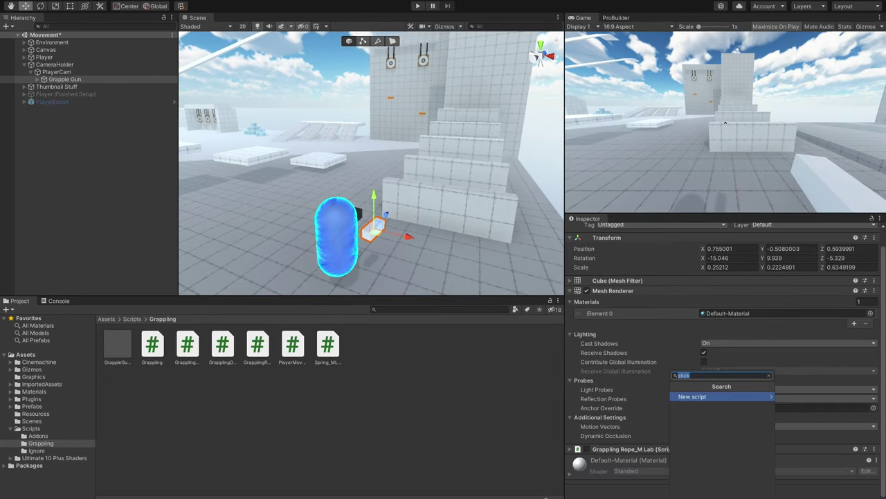
type("line")
key("Return")
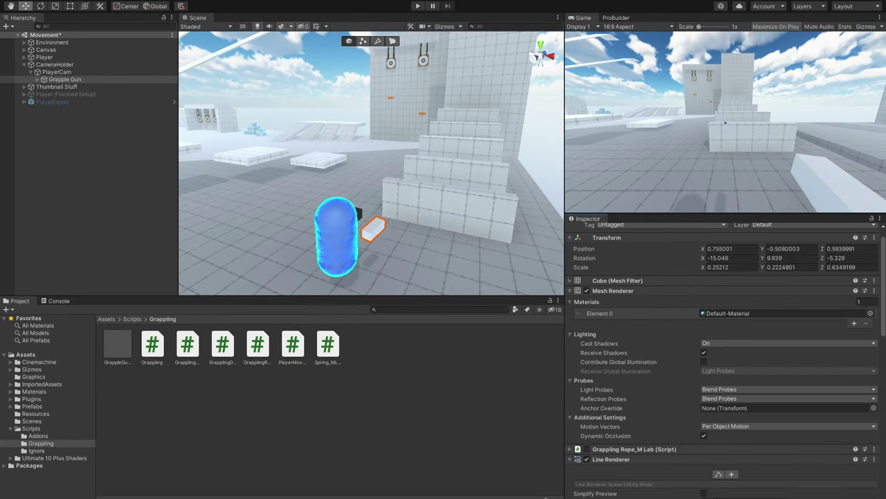
Create a material named Black in the Grappling folder with a pure black albedo
scroll(714, 401, "down", 5)
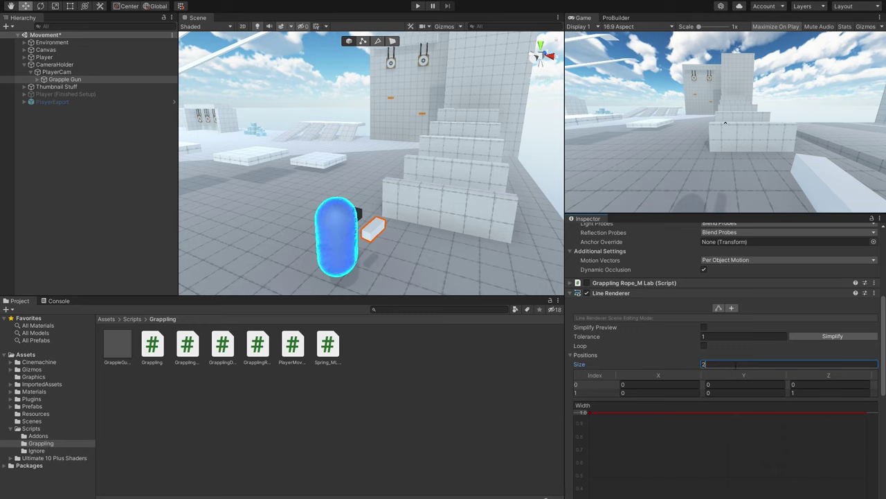
scroll(611, 422, "down", 3)
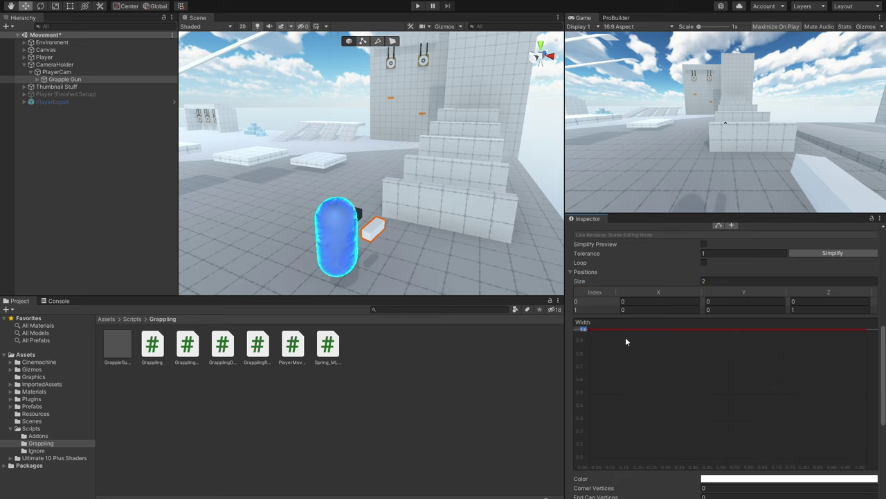
left_click(588, 328)
type("0.1")
left_click(415, 358)
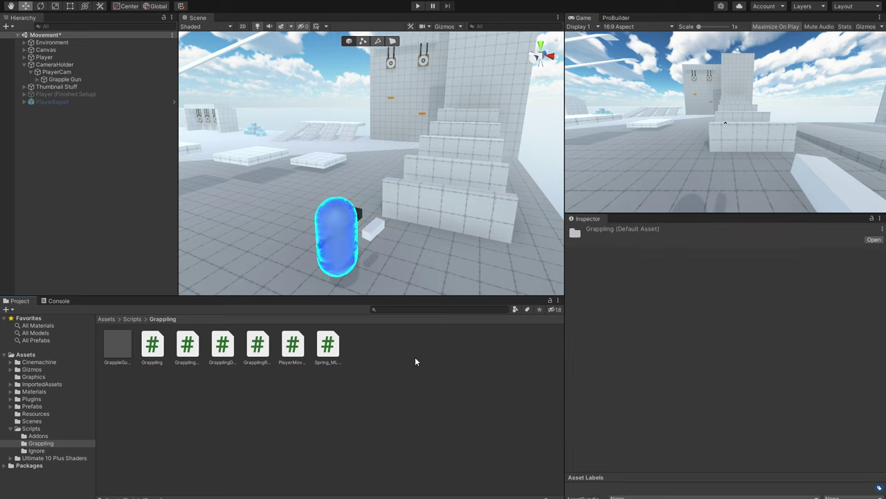
right_click(415, 358)
mouse_move(433, 112)
left_click(575, 203)
type("Black")
key("Return")
left_click(703, 275)
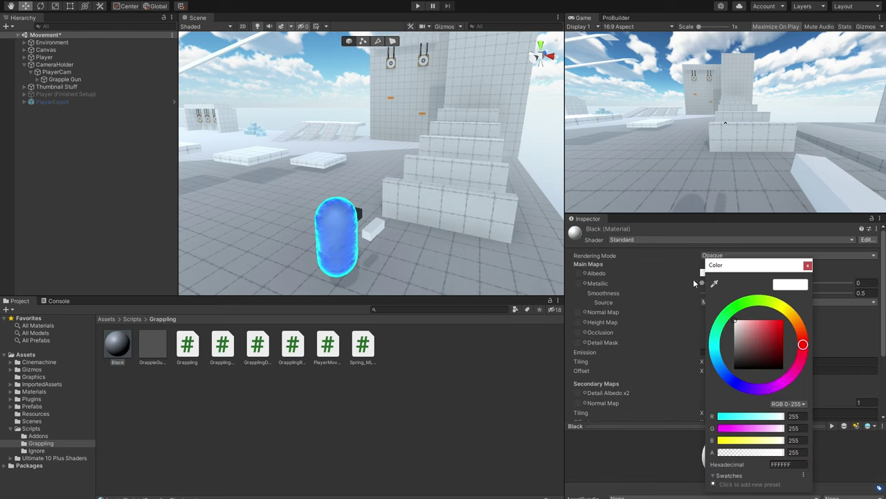
left_click_drag(751, 346, 710, 405)
Assign the Black material to the gun's Line Renderer and enable the GunTip object
left_click(807, 266)
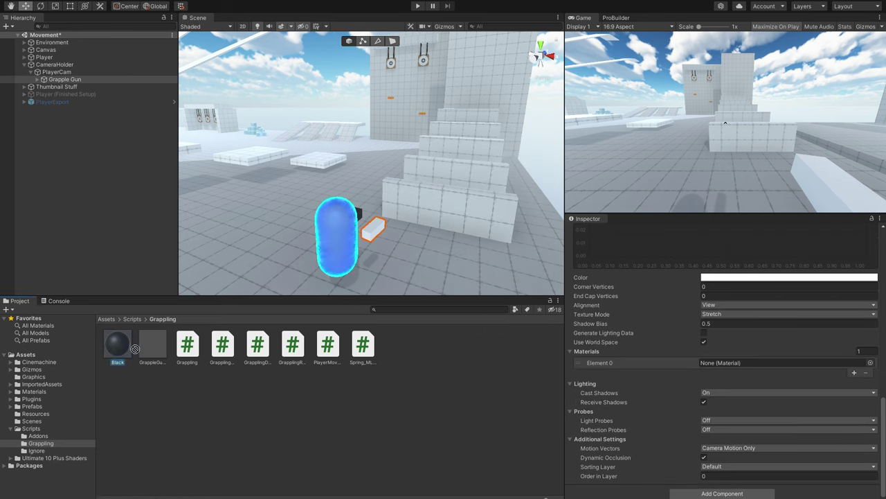
left_click_drag(735, 356, 739, 367)
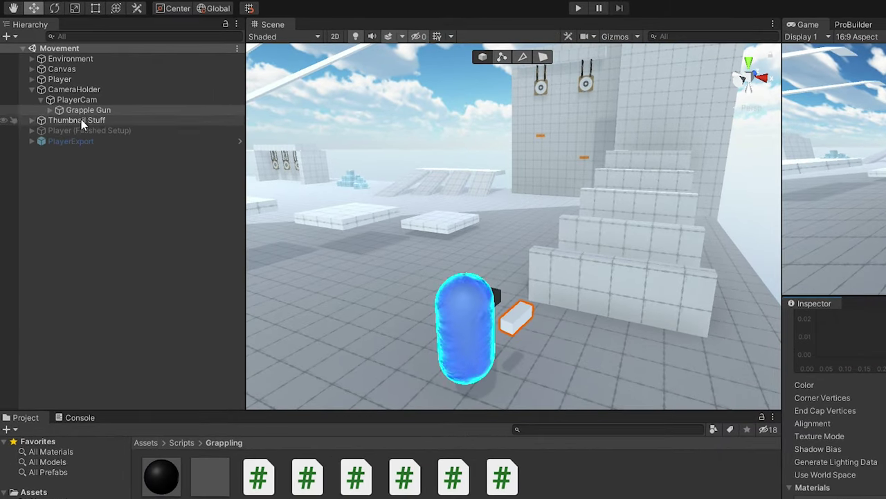
left_click(36, 79)
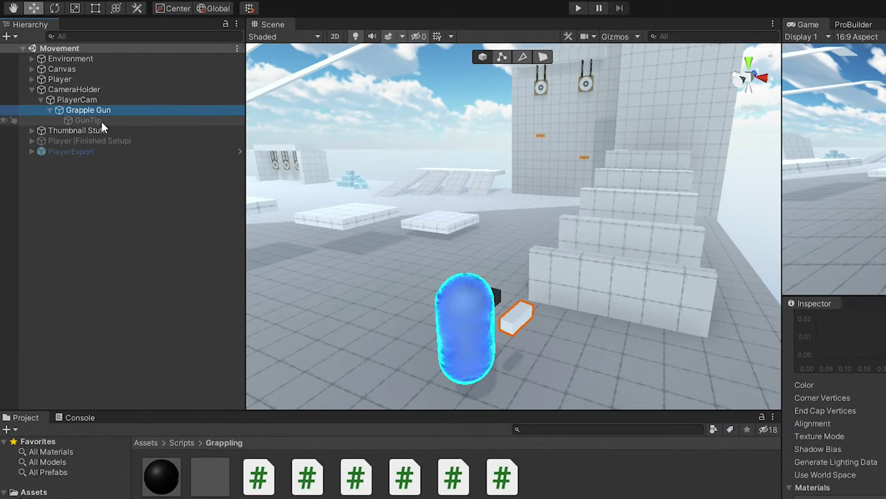
left_click(97, 122)
left_click(817, 321)
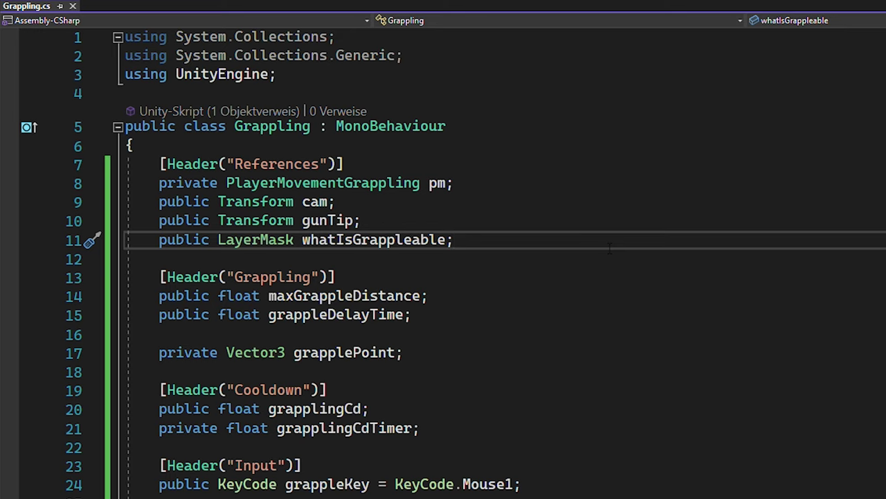
Declare public LineRenderer lr; in StartGrapple, enable it and set position 1 to grapplePoint
key("Return")
type("public ")
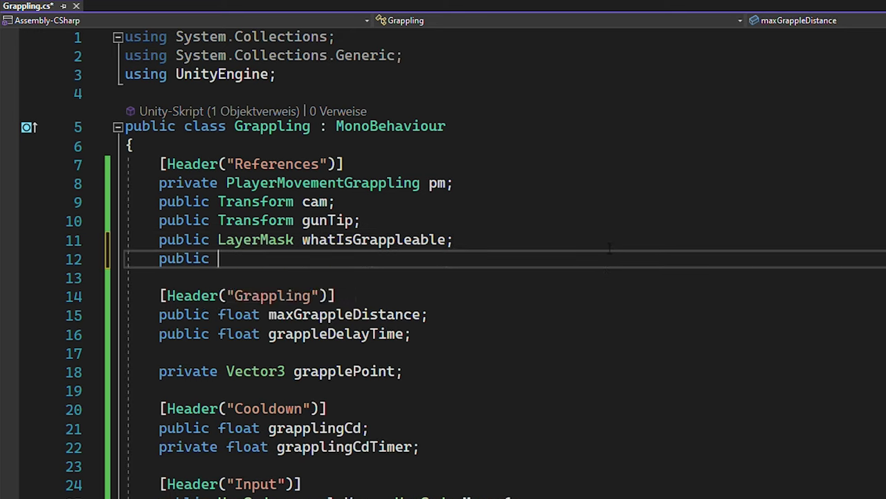
type("LineRenderer lr;")
scroll(325, 239, "down", 13)
scroll(326, 239, "down", 2)
scroll(325, 239, "down", 1)
left_click(326, 239)
key("Return")
key("Return")
type("lr.enabled = true;")
key("Return")
type("lr.Set")
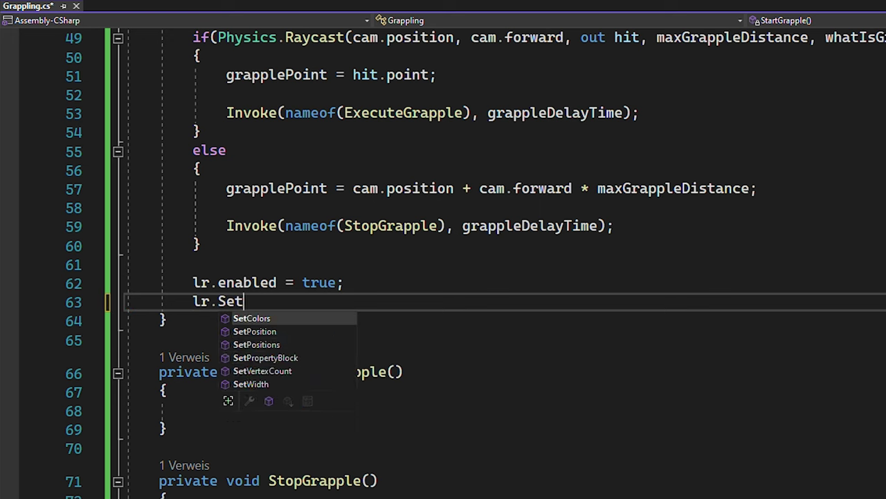
type("Position(1, grapplePoint);")
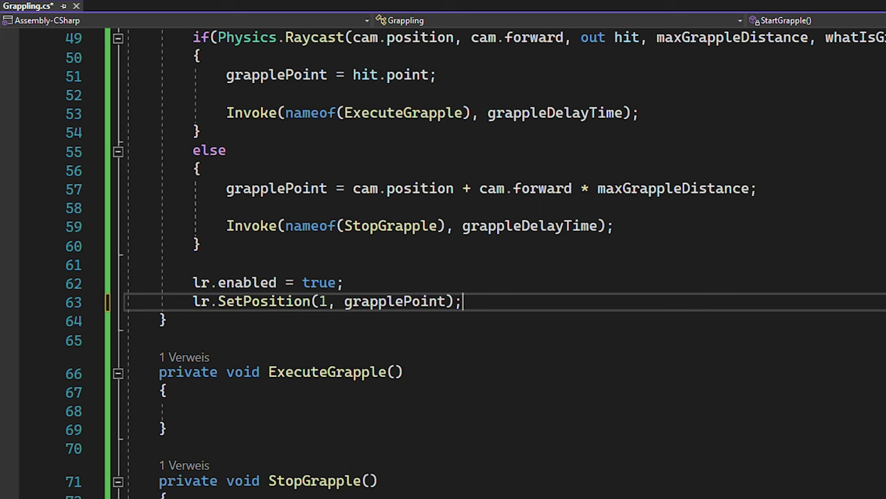
Add a LateUpdate setting line position 0 to gunTip.position while grappling; disable lr in StopGrapple
scroll(582, 179, "up", 6)
left_click(582, 191)
key("Return")
key("Return")
type("void La")
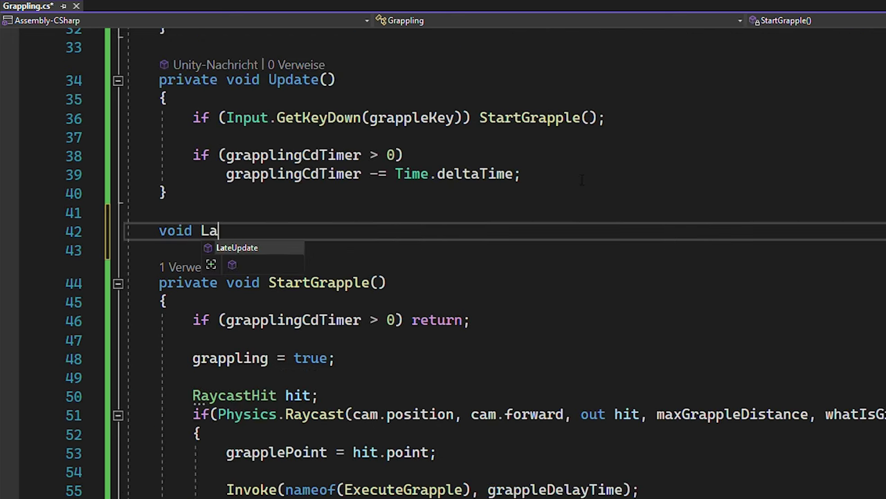
key("Tab")
type("grappling")
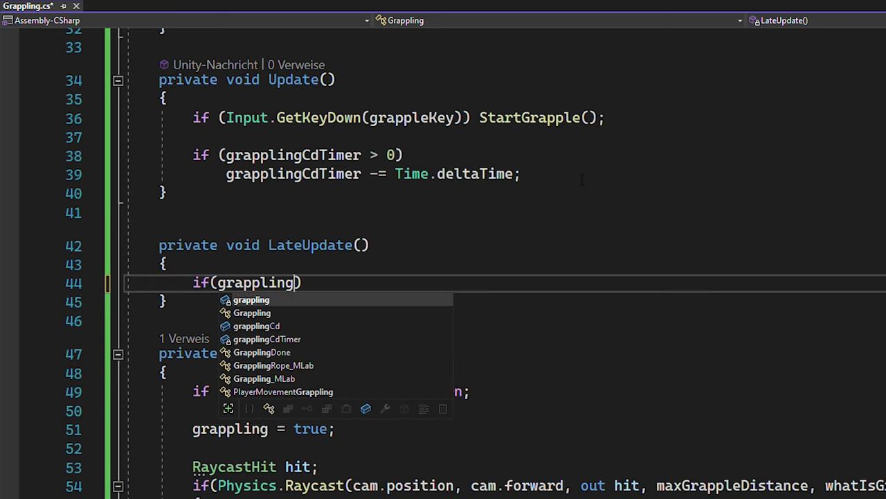
type(")")
key("Return")
type("lr.Set")
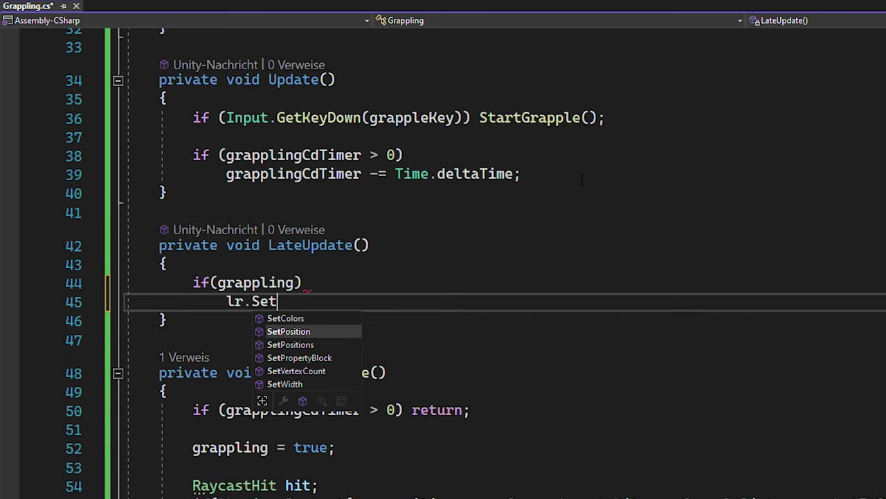
type("Po(0, gun")
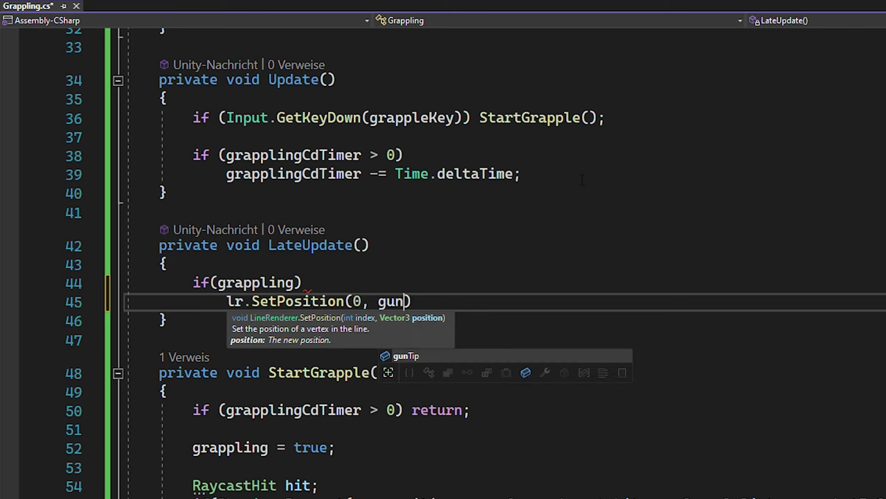
type(".position;")
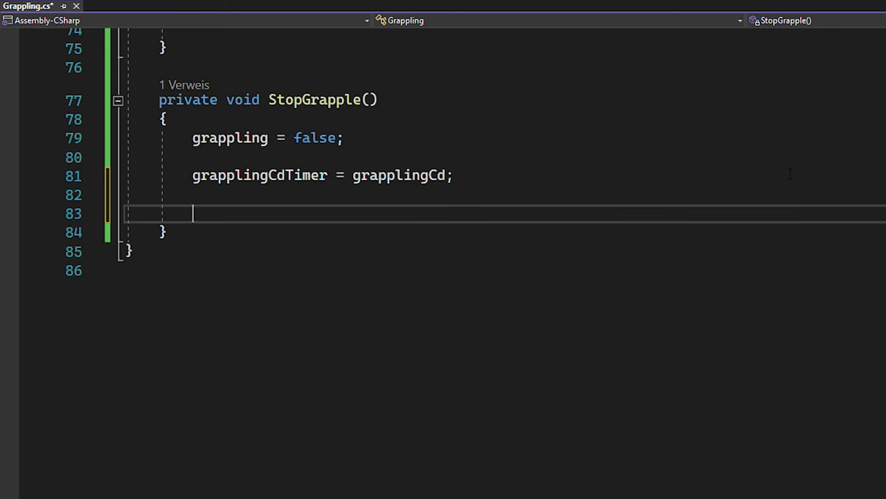
type("lr.enabled alse;")
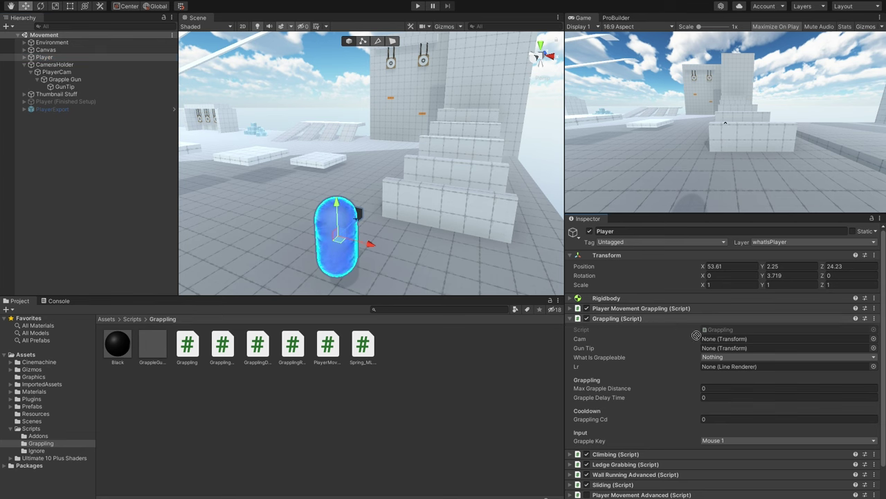
Mark whatIsGround grappleable, assign the Line Renderer, and set distance 25, delay 0.25, cooldown 1
left_click(720, 356)
left_click(733, 303)
left_click(722, 361)
left_click(724, 354)
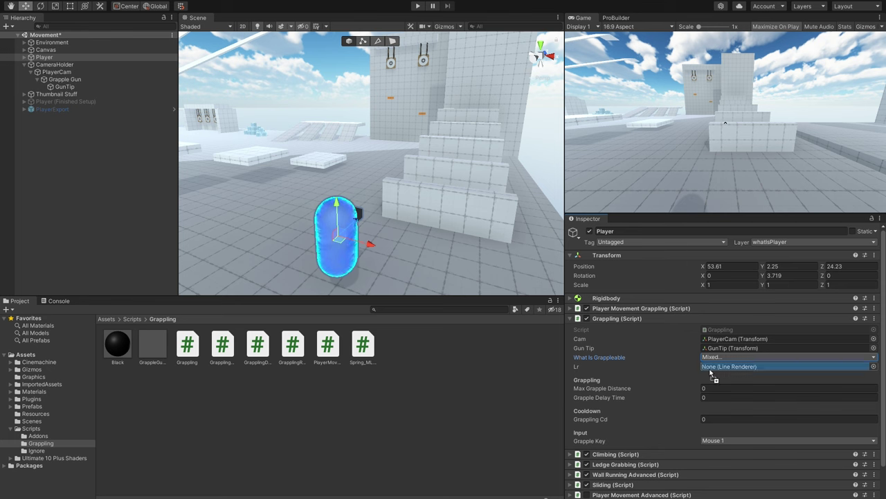
left_click_drag(705, 374, 704, 368)
left_click(727, 388)
type("25")
left_click(753, 397)
left_click(707, 385)
type("1")
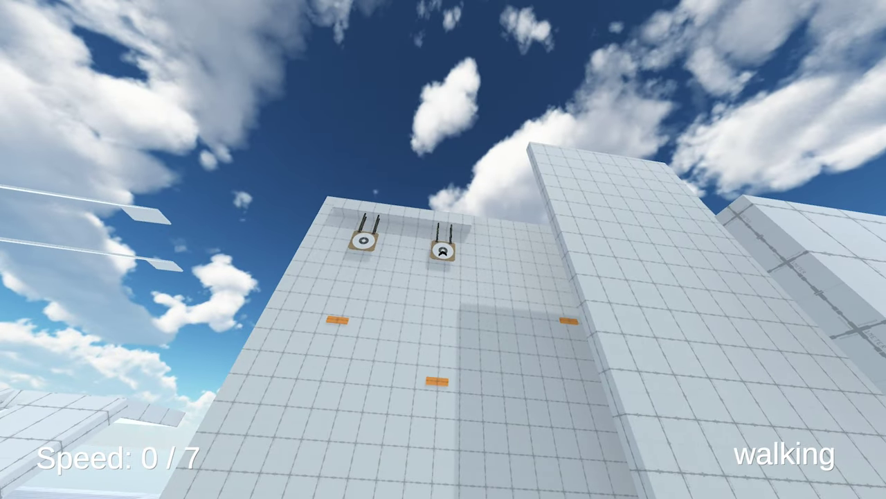
Play-test by firing grapples at the wall target, toward the gap, and at the left target
left_click(444, 251)
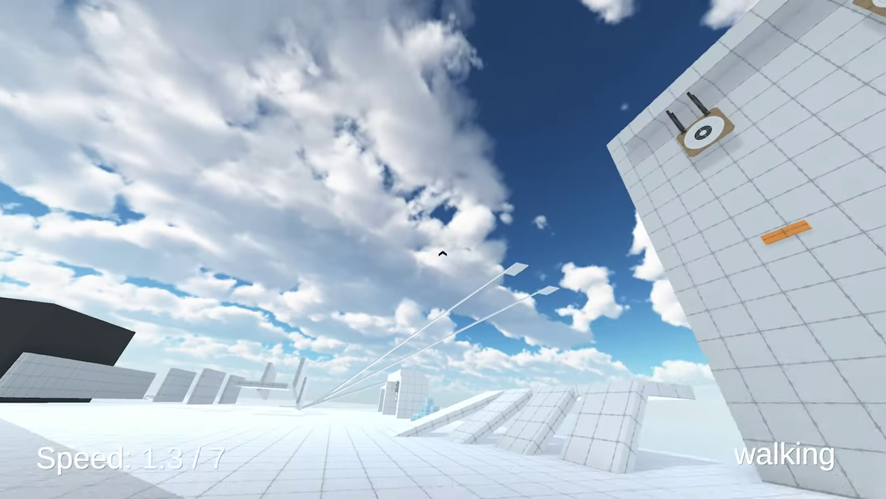
left_click(443, 251)
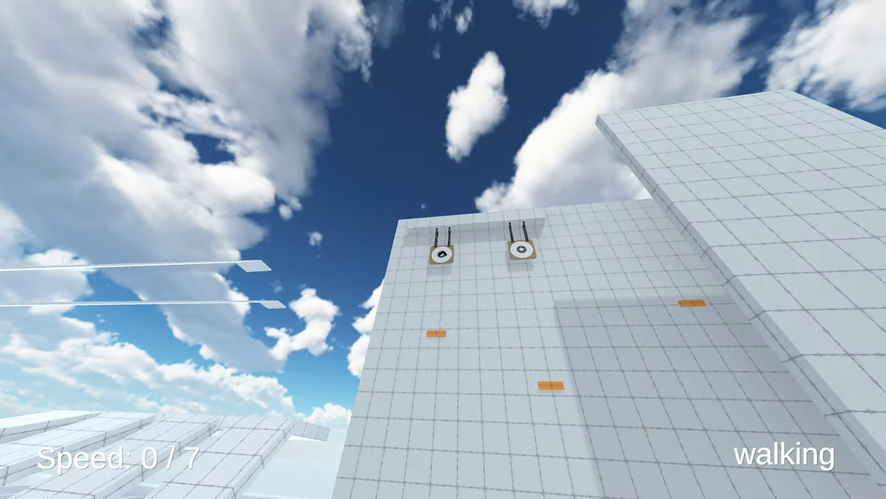
left_click(444, 250)
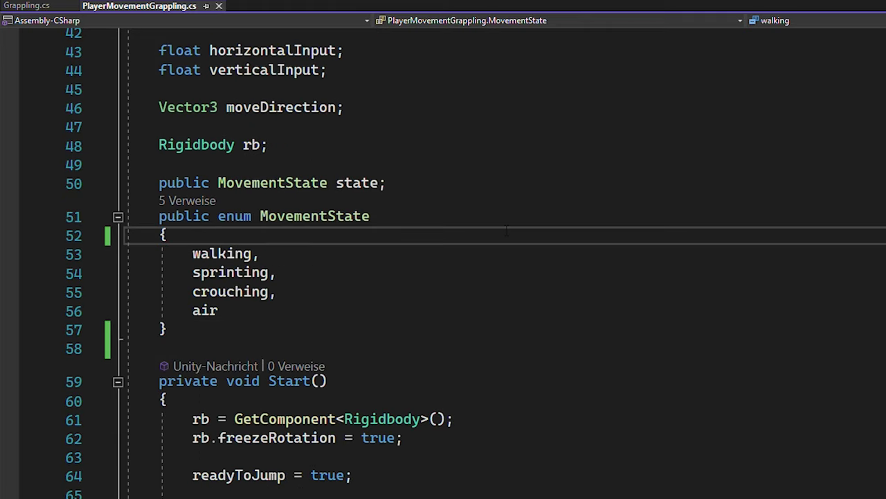
Add freeze to the MovementState enum and declare a public bool freeze field
key("Return")
type("f")
left_click(254, 368)
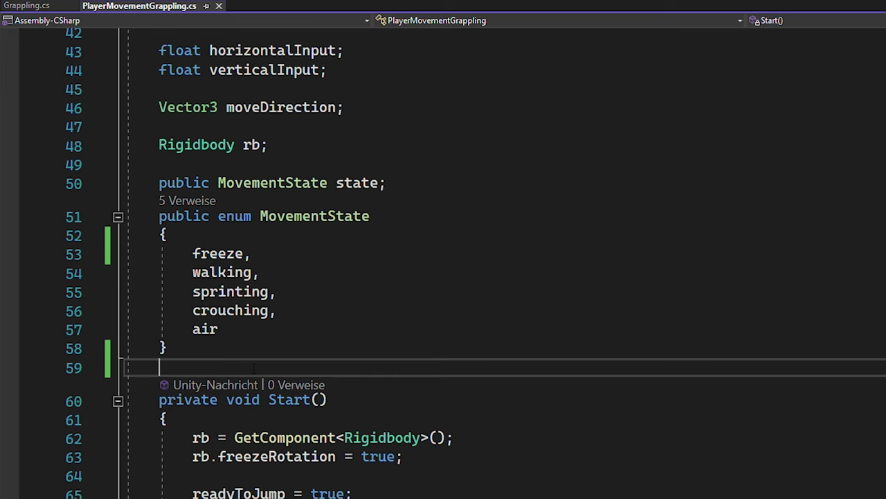
key("Return")
key("Return")
key("Up")
type("public bool f")
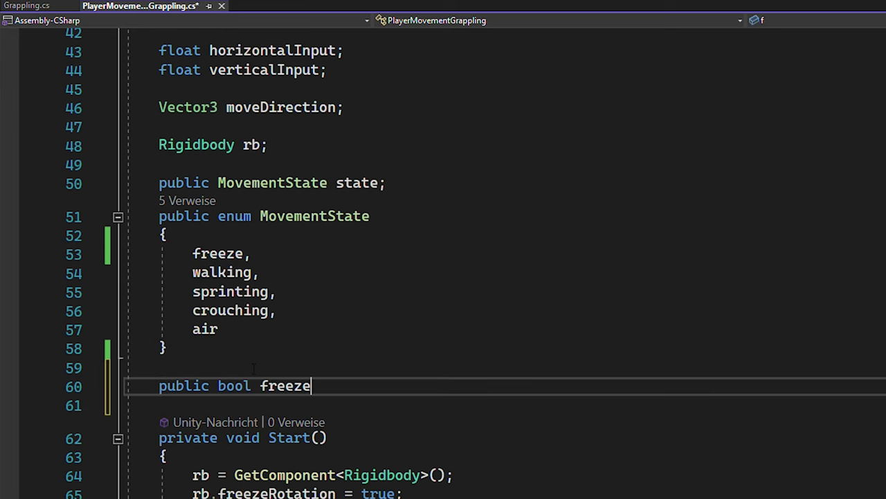
In StateHandler, add a freeze mode setting state freeze, moveSpeed 0 and zero velocity, then else-if
key("Return")
key("Return")
key("Up")
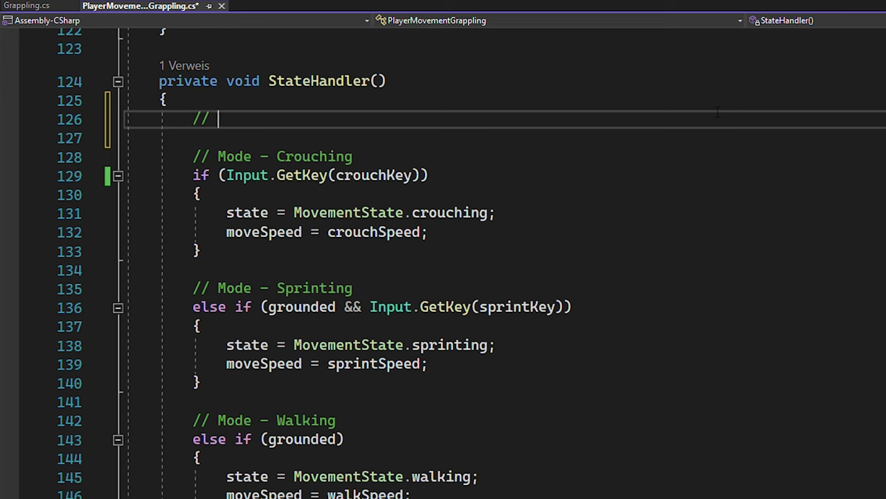
type("Mode - Freeze")
key("Return")
type("if(freeze")
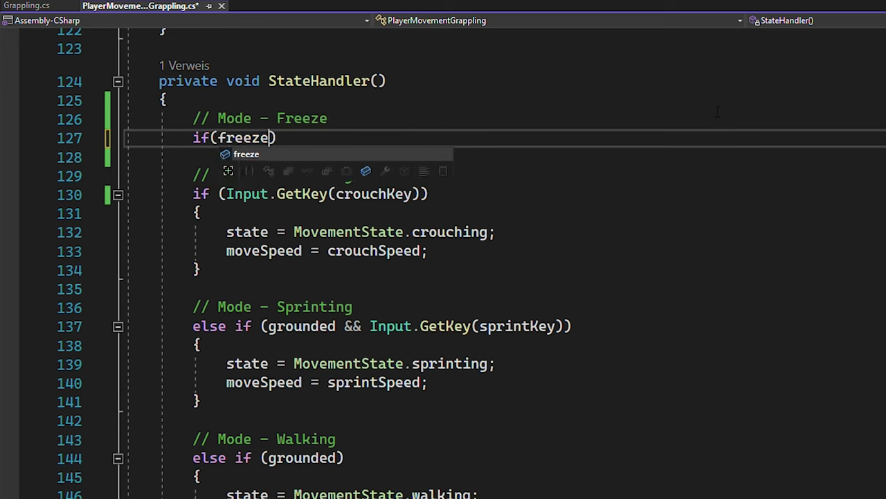
type("){")
key("Return")
type("state = MovementState.fr")
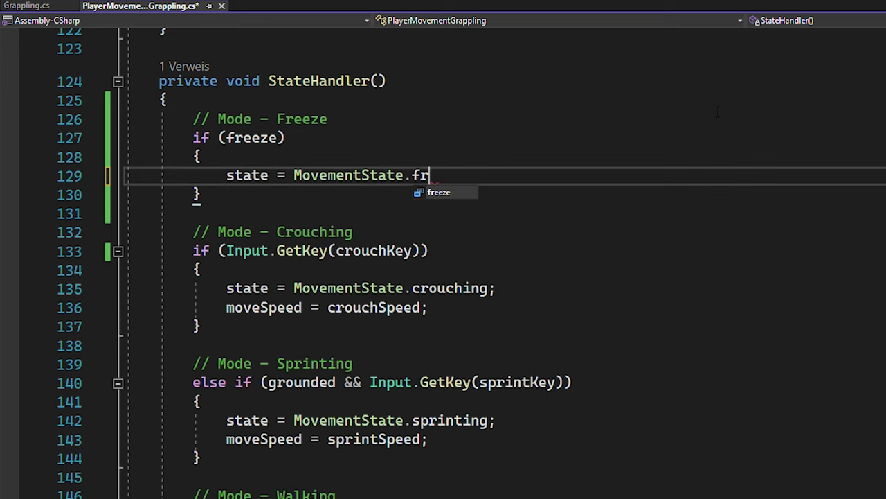
key("Tab")
type(";")
key("Return")
type("moveSpeed = 0;")
key("Return")
type("rb.v")
key("Tab")
type("= Vector3.zero;")
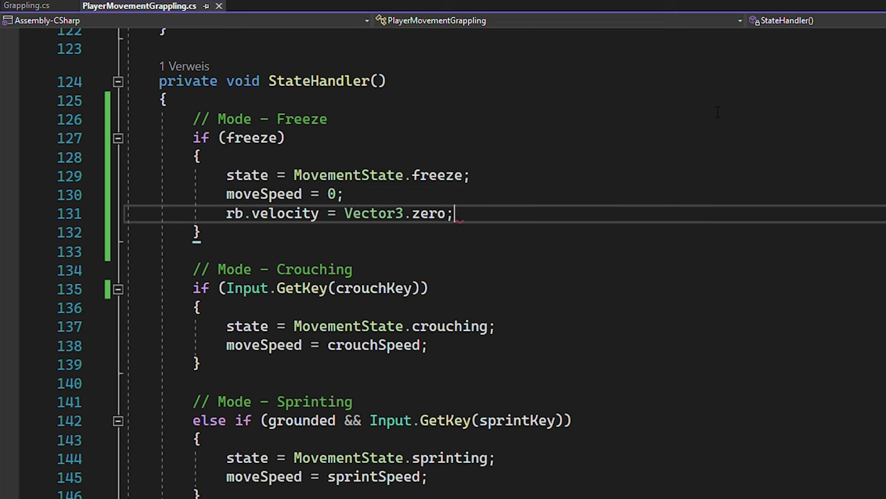
key("Down")
key("Down")
key("Down")
key("Home")
type("else")
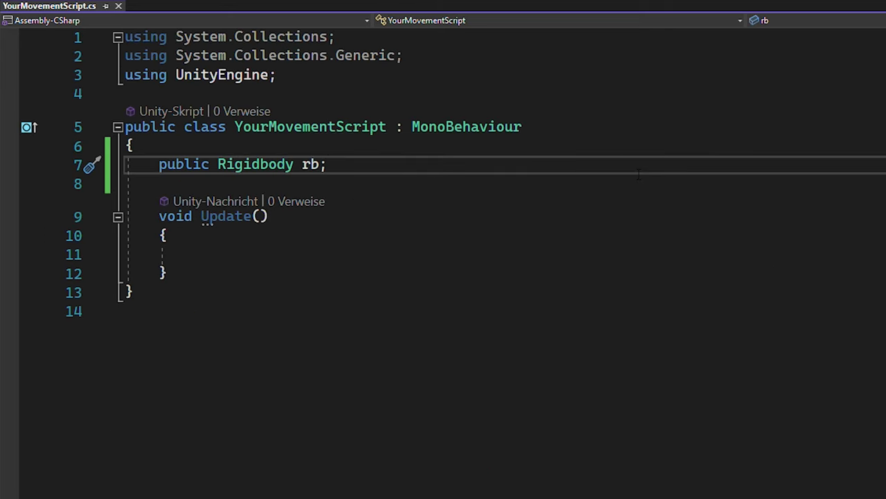
In YourMovementScript, add public bool freeze and zero rb.velocity in Update when frozen
key("Return")
key("Return")
type("public bool freez")
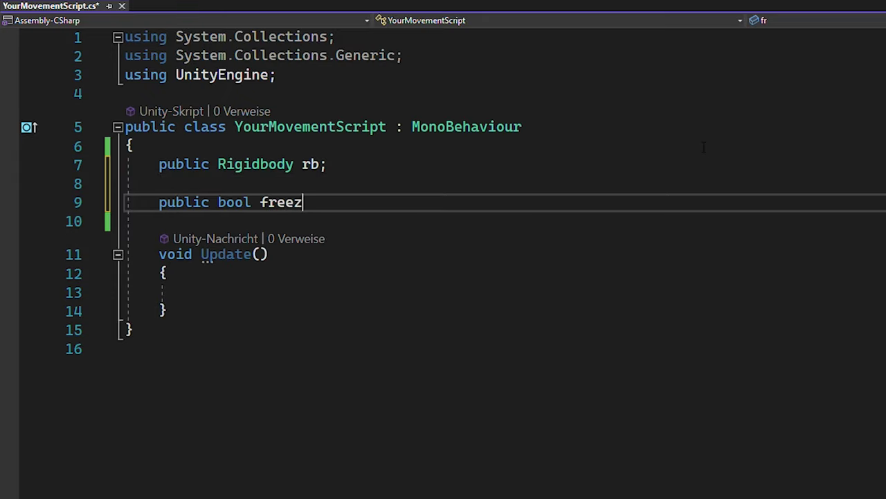
key("Down")
key("Down")
key("Down")
key("Down")
type("if(freeze) {")
key("Return")
type("rb")
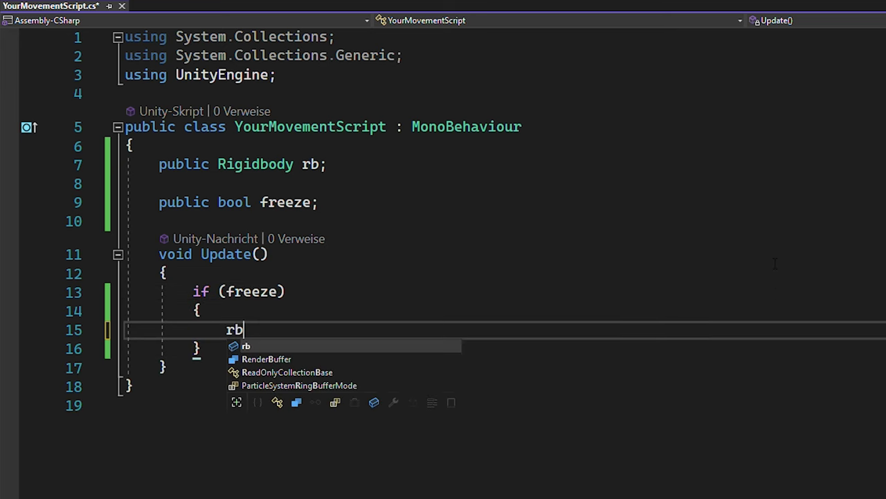
type(".velocity = Vector3.zer")
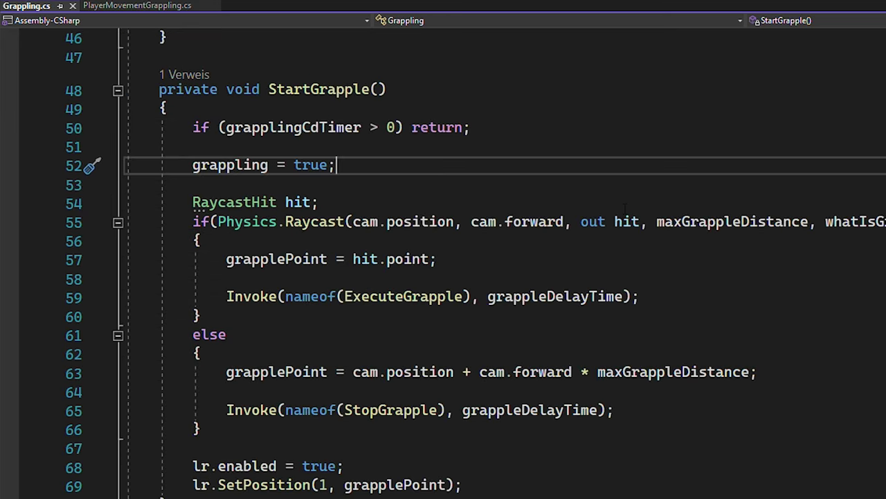
In Grappling.cs, set pm.freeze true in StartGrapple, false in ExecuteGrapple and StopGrapple, and save
key("Return")
key("Return")
type("m.freeze = true;")
key("ctrl+s")
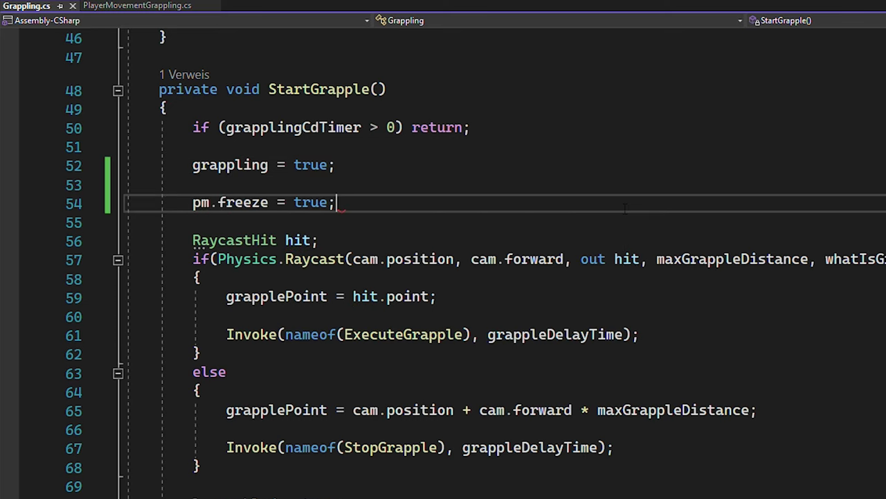
type("pm.freeze = false;")
key("ctrl+s")
left_click(551, 213)
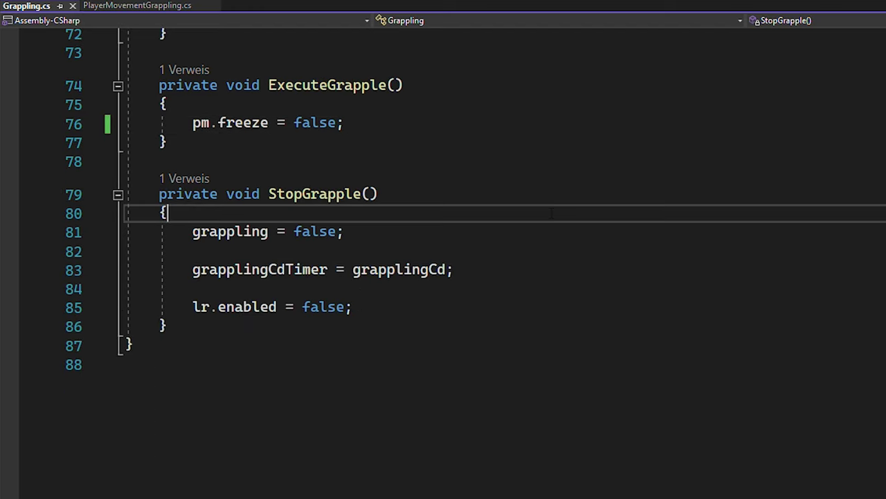
key("Return")
type("pm.freeze = false;")
key("ctrl+s")
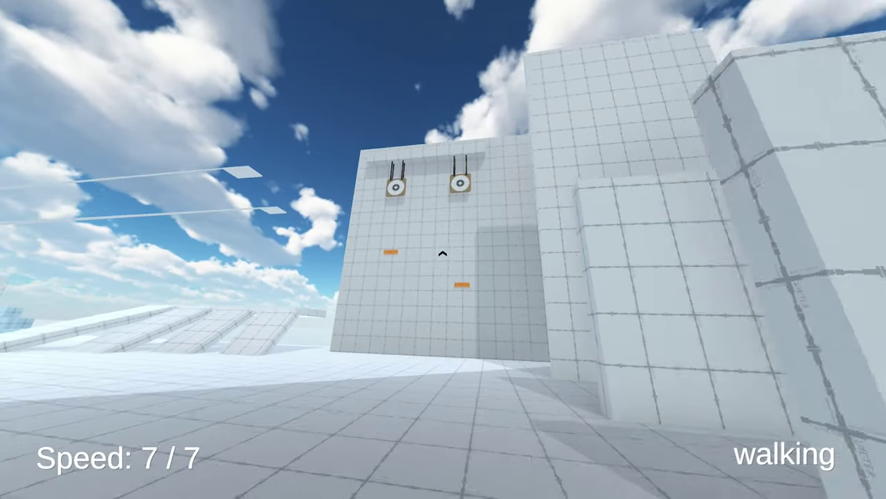
Fire a grapple at the wall in play mode and watch the player freeze as the rope attaches
right_click(442, 253)
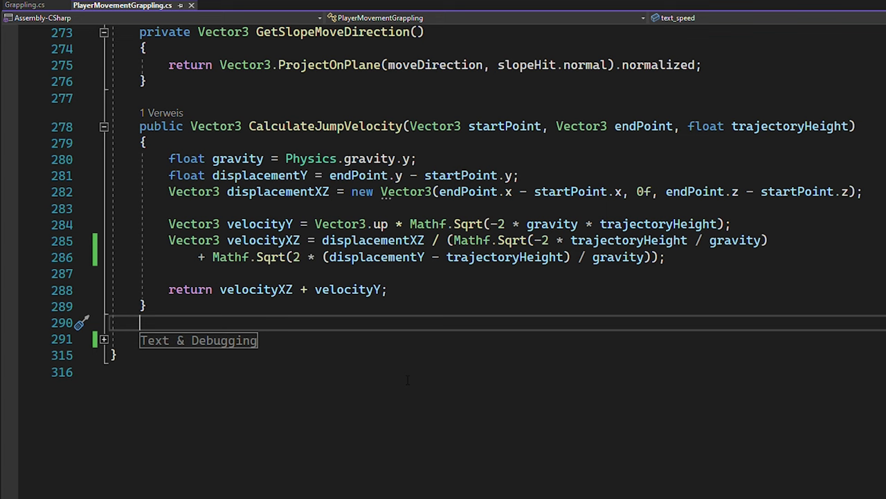
Write JumpToPosition(targetPosition, trajectoryHeight) setting rb.velocity via CalculateJumpVelocity from transform.position
left_click_drag(187, 304, 144, 126)
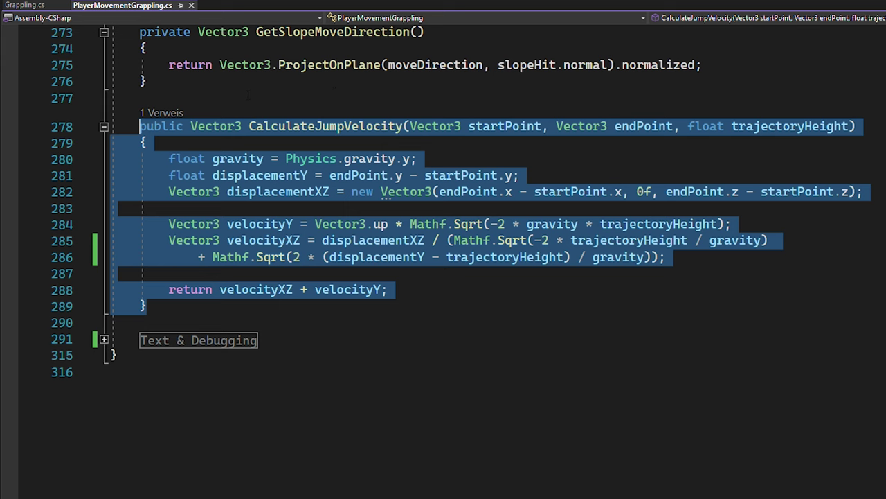
key("Up")
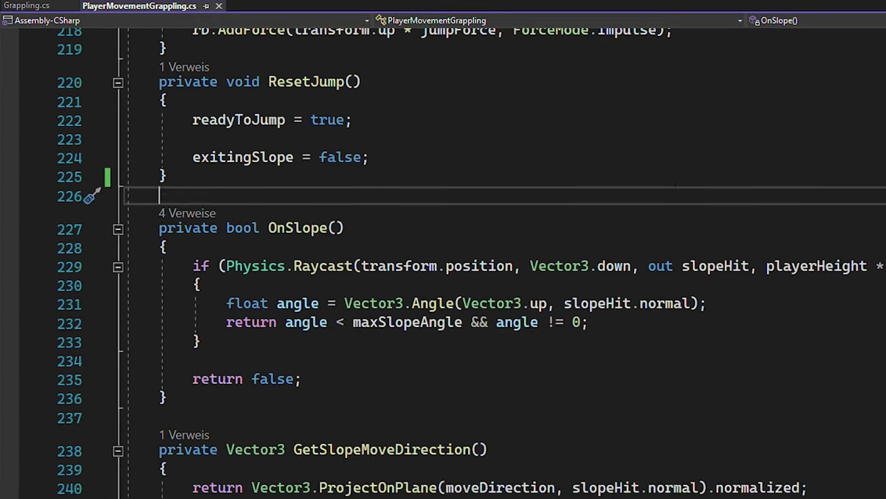
type("public void JumpToPosition(Vector3 targetPosition, float trajectory")
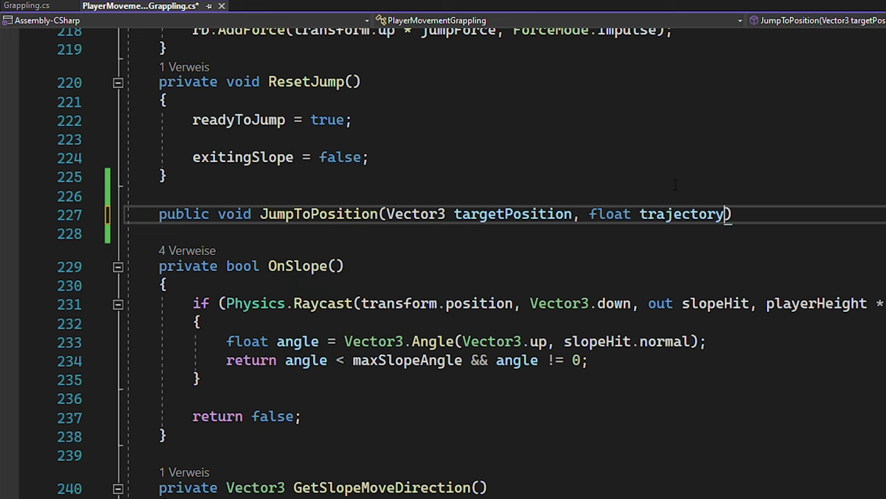
type("ht {")
key("Return")
type("rb")
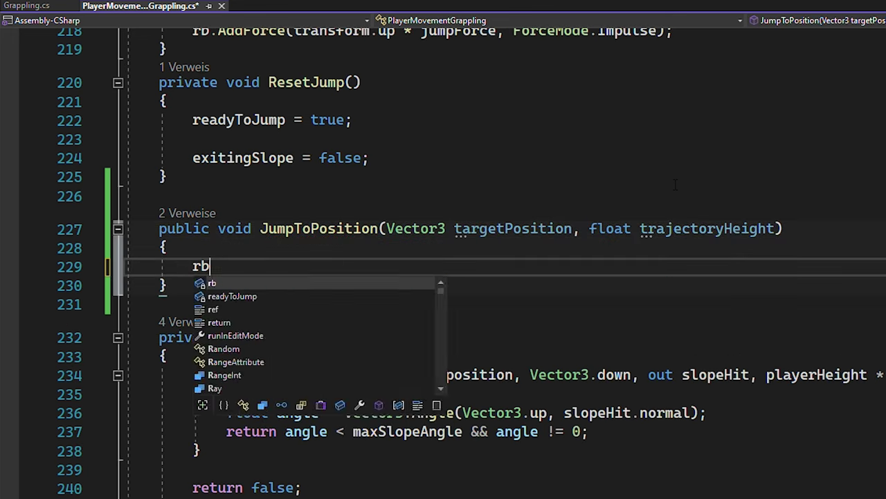
type(".velocity = Cal")
key("Tab")
type("(t")
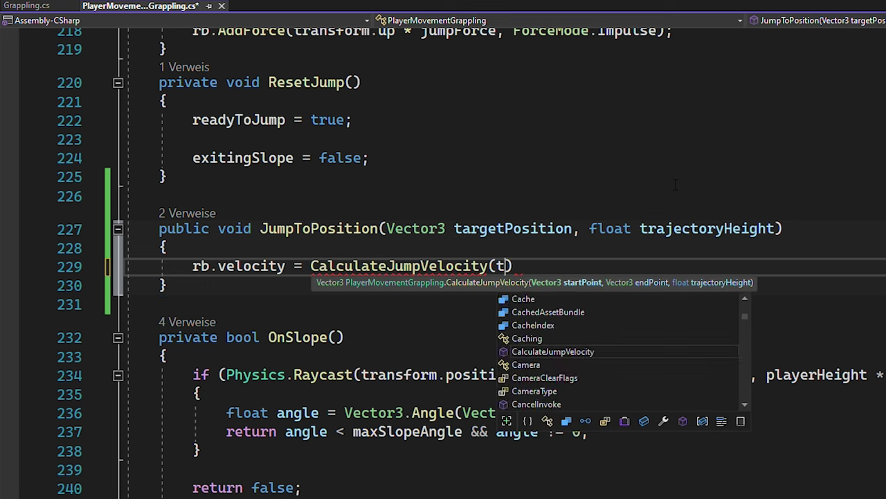
type("ransform.position, target")
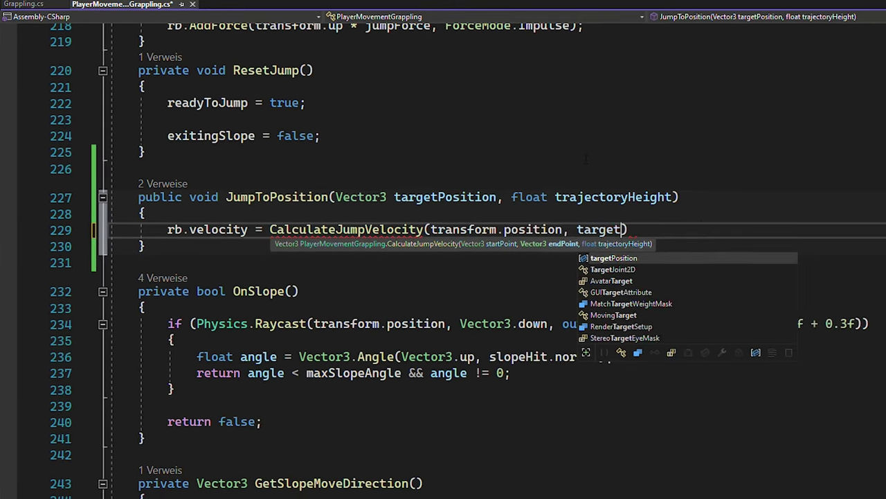
key("Tab")
type(", traj")
key("Tab")
type(");")
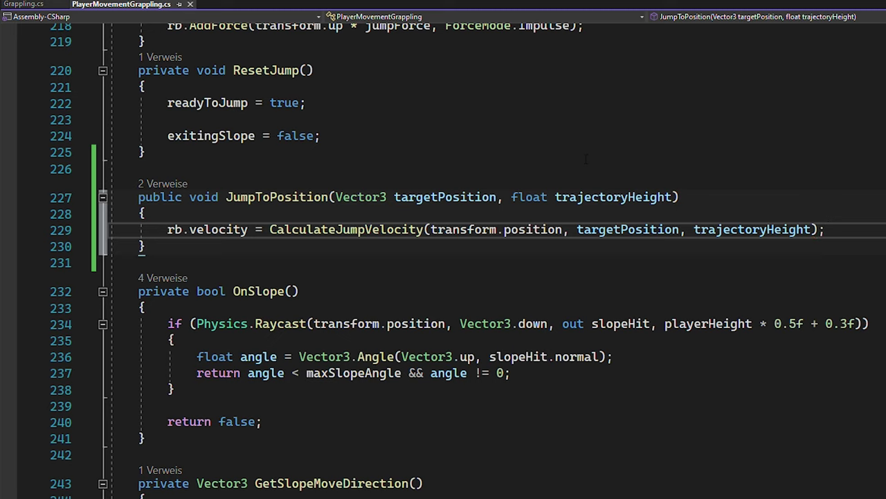
type("public bool ")
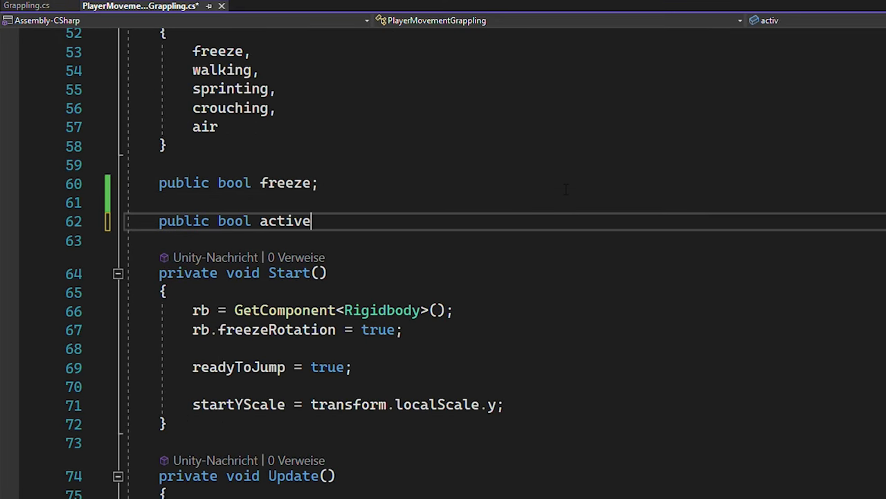
type("ac")
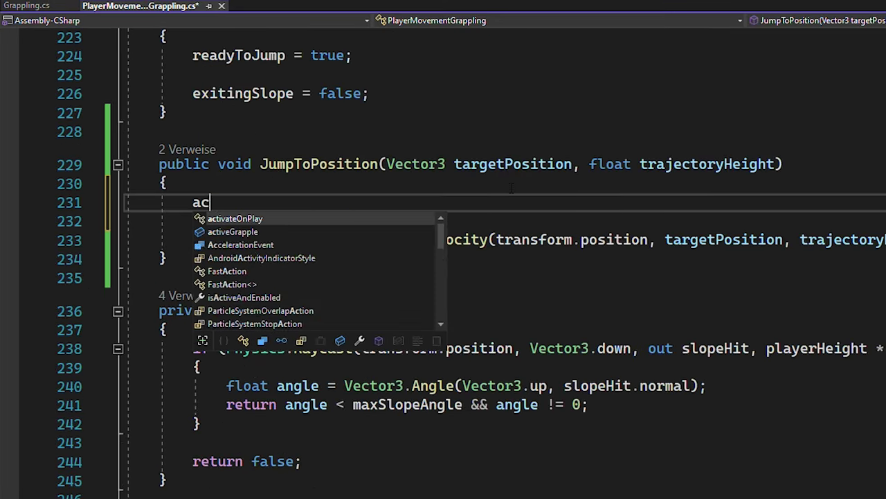
Set activeGrapple true in JumpToPosition and return early from movement code while activeGrapple is set
key("Tab")
type("= true;if(ac")
key("Tab")
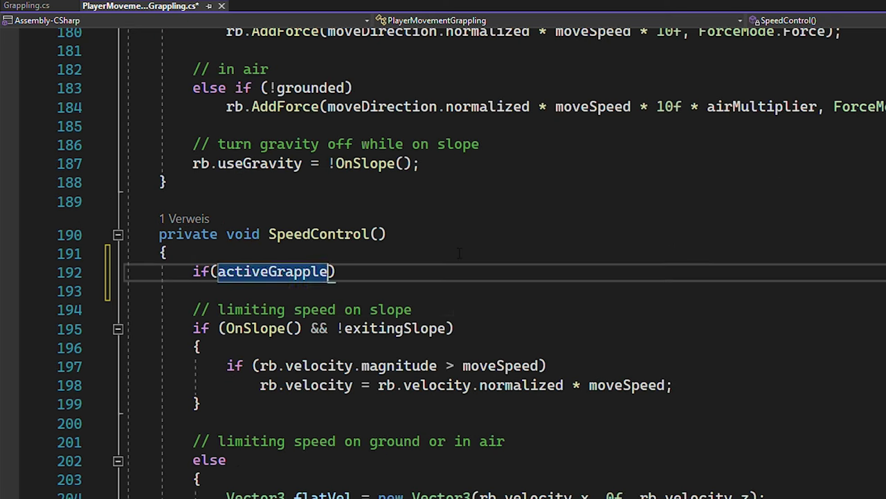
type("return;")
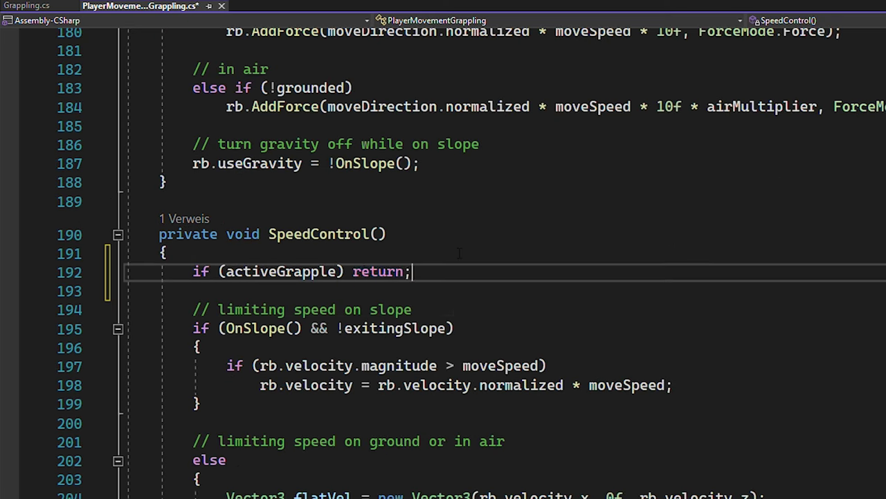
type("if(ac")
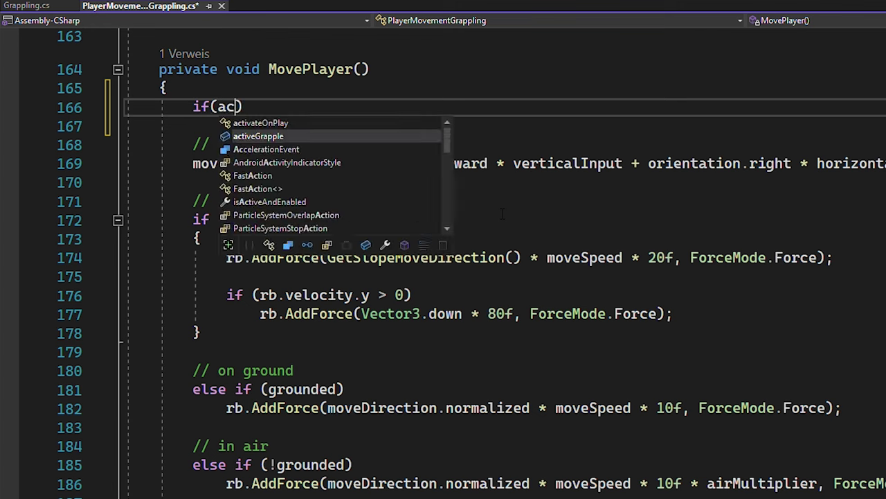
key("Tab")
type("return;")
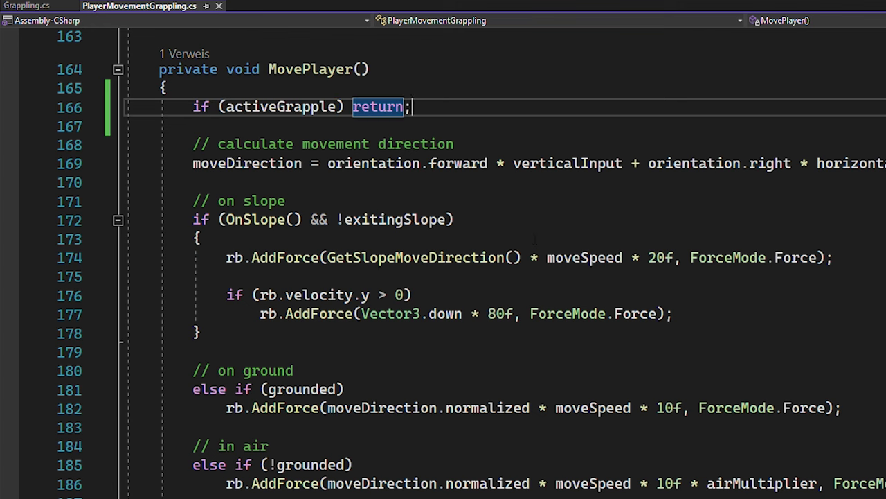
left_click(509, 128)
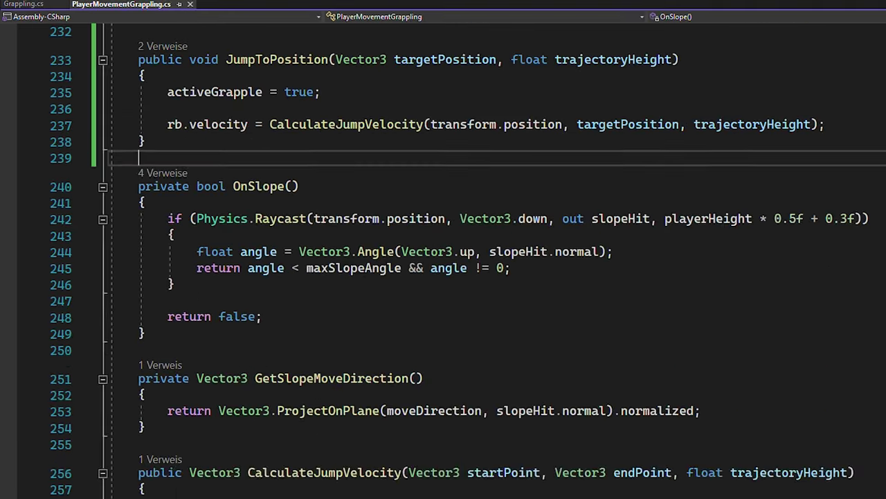
Add a private velocityToSet field and a SetVelocity method applying it to rb.velocity
key("Return")
key("Return")
type("private void SetVelocit")
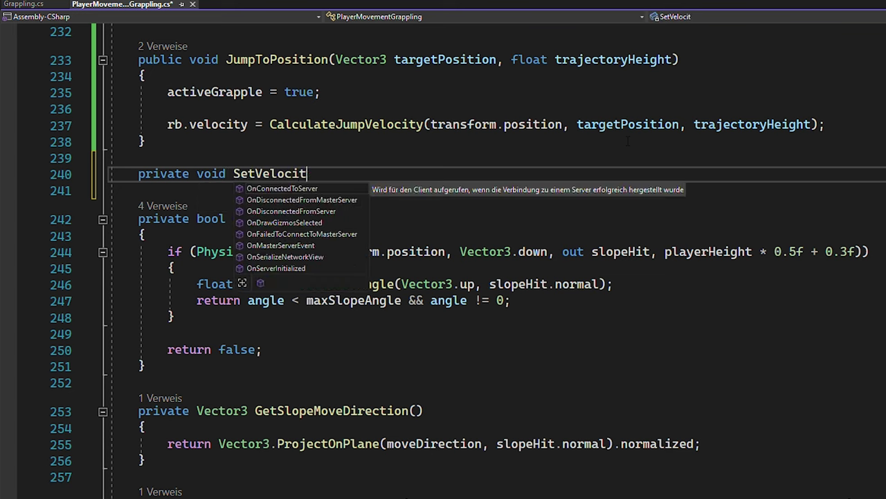
type("y(){")
key("Return")
left_click(380, 158)
key("Return")
type("private Vector3 velocityToSet;")
left_click(472, 236)
type("rb.velocity = v")
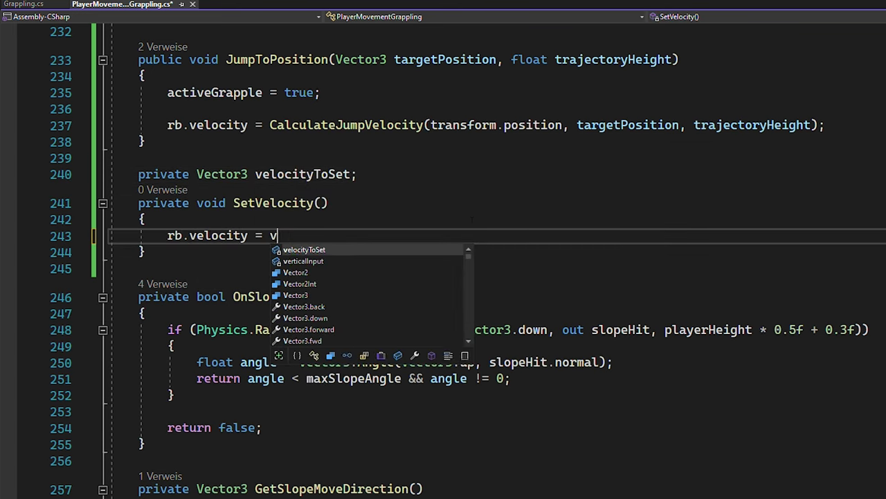
type("elocityToSet;")
Make JumpToPosition store the jump velocity in velocityToSet and invoke SetVelocity after 0.1f
left_click(446, 105)
key("Return")
type("velocityToSet =")
mouse_move(270, 141)
left_mouse_down()
mouse_move(825, 141)
mouse_move(166, 141)
left_mouse_up()
key("ctrl+c")
left_click(284, 125)
key("ctrl+v")
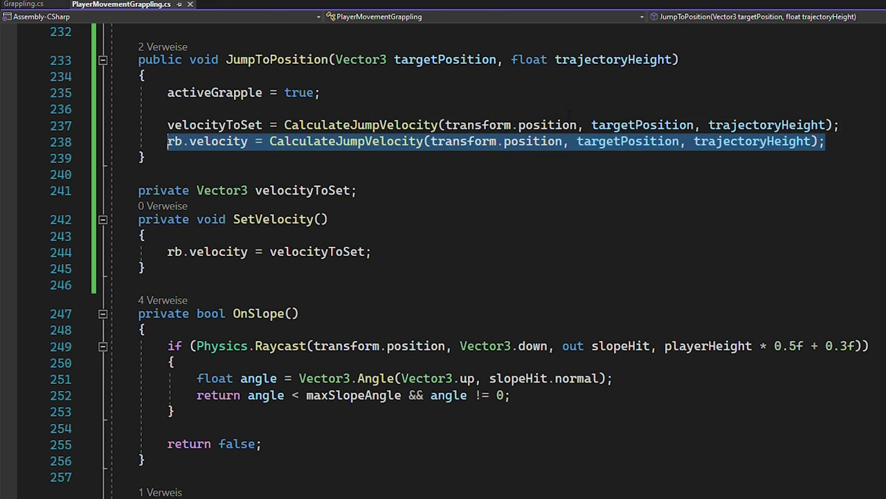
type("Invoke(nameof(SetVelocity), 0.1f);")
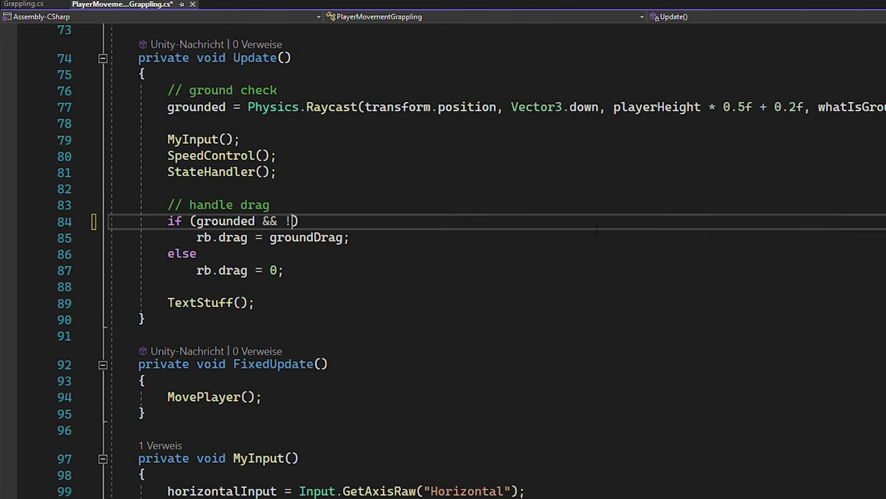
type(" activ")
Add !activeGrapple to the ground drag condition
key("Tab")
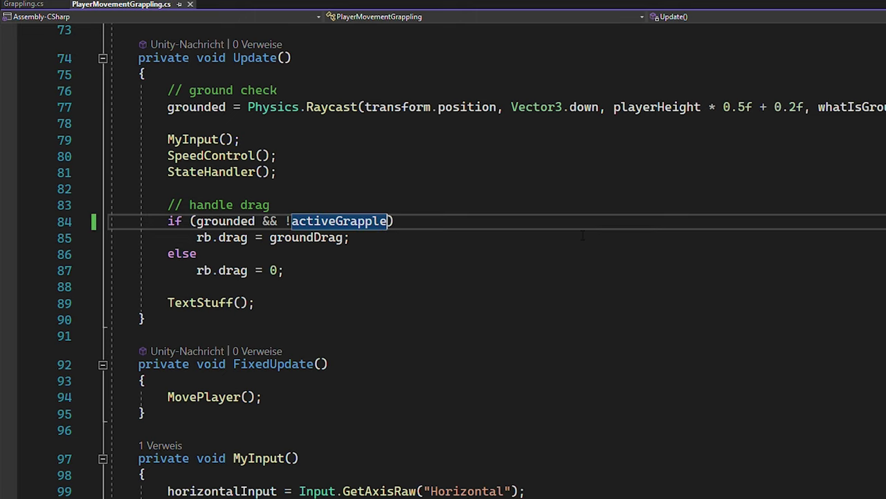
left_click_drag(286, 221, 389, 220)
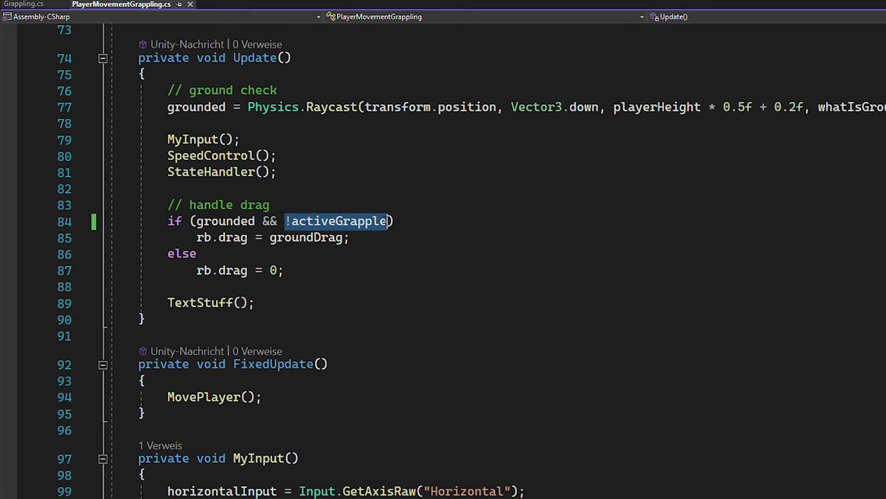
left_click(507, 238)
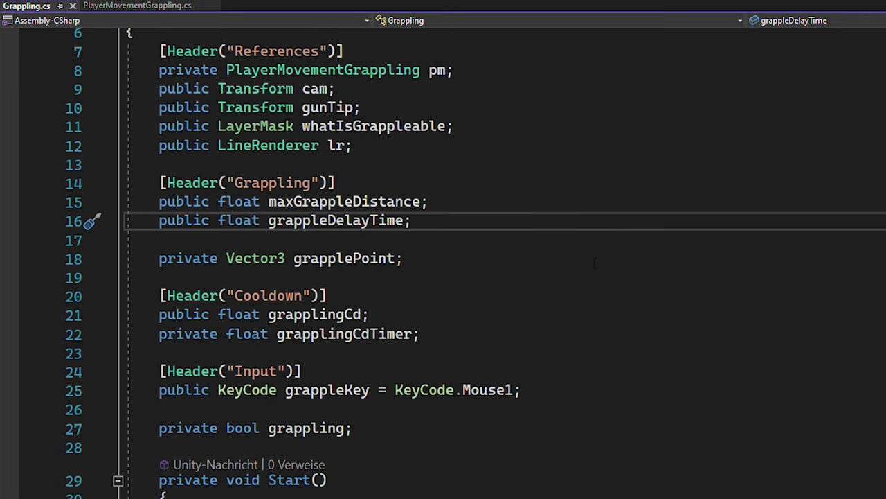
Add a 'public float overshootYAxis;' field after grappleDelayTime and save the Grappling script
key("Return")
type("public float oversh")
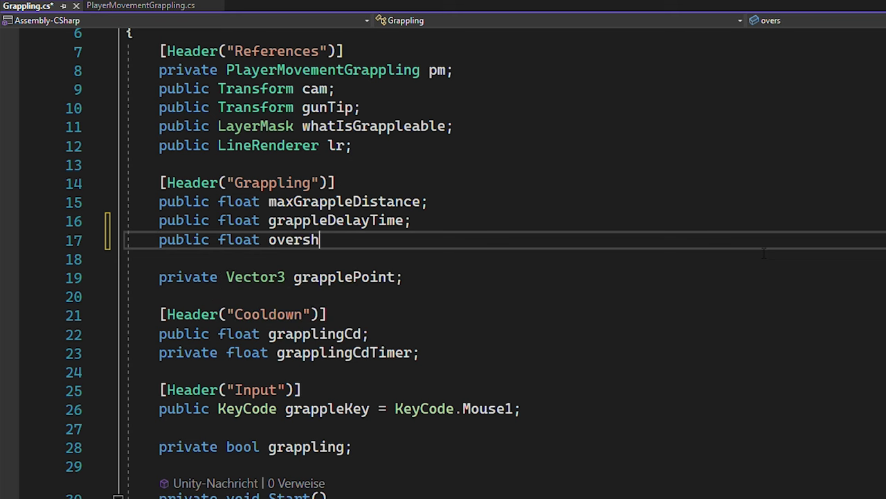
type("ootYAxis;")
key("ctrl+s")
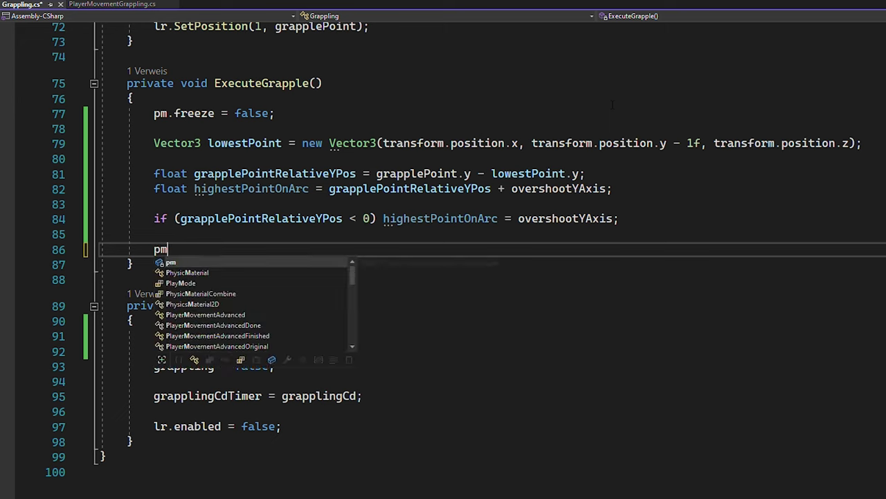
In ExecuteGrapple, call pm.JumpToPosition(grapplePoint, highestPointOnArc), then Invoke(nameof(StopGrapple), 1f)
type(".Jump")
key("Tab")
type("(")
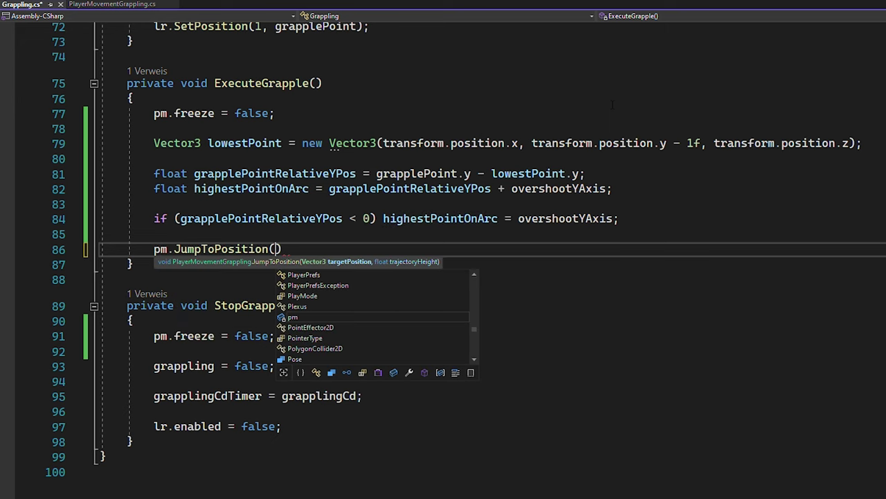
type("grapplepoint")
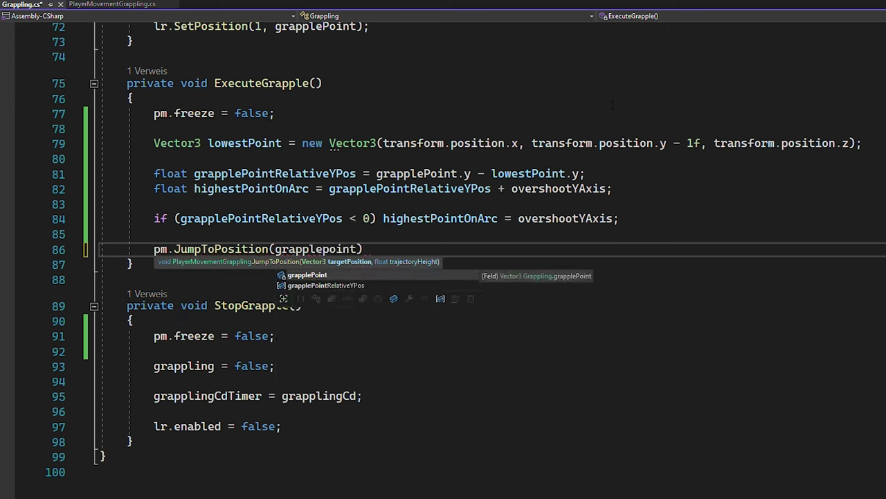
type(", highe")
key("Tab")
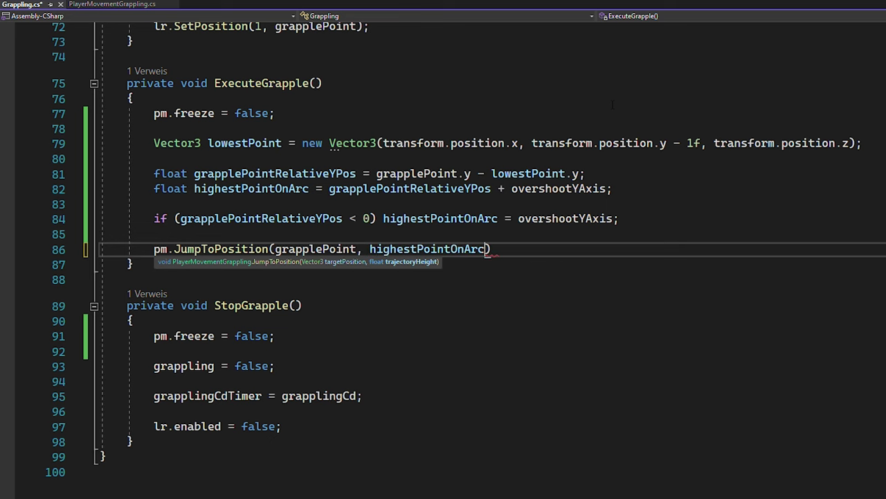
type(";")
key("Return")
key("Return")
type("Invoke(nameof(StopGr")
key("Tab")
type("), 1f);")
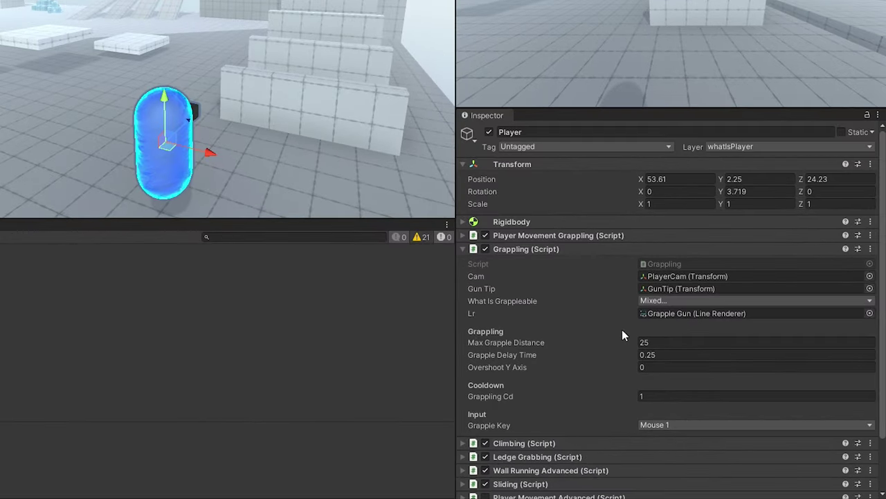
Raise Overshoot Y Axis on the Grappling component and grapple at the right and centre targets
left_click(659, 368)
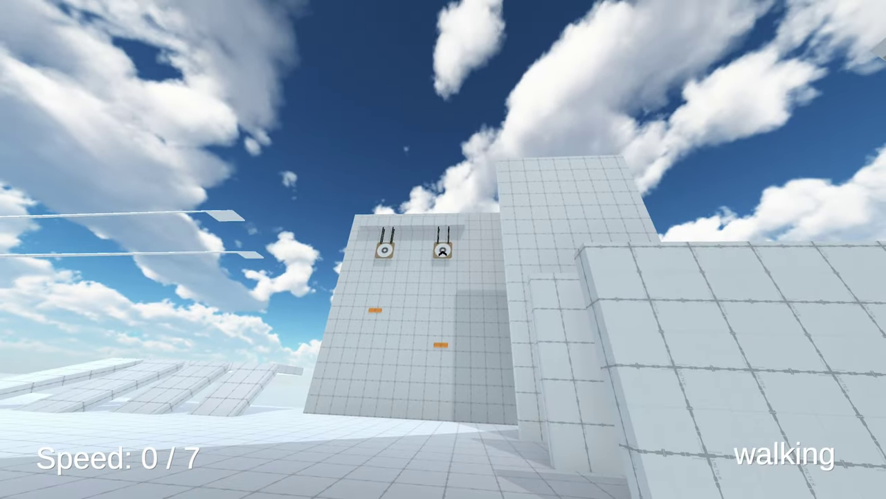
right_click(443, 254)
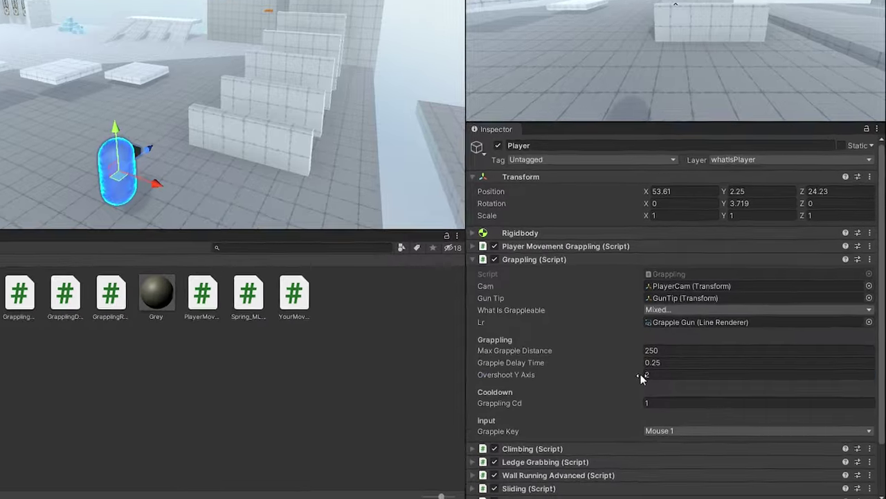
left_click_drag(642, 378, 757, 383)
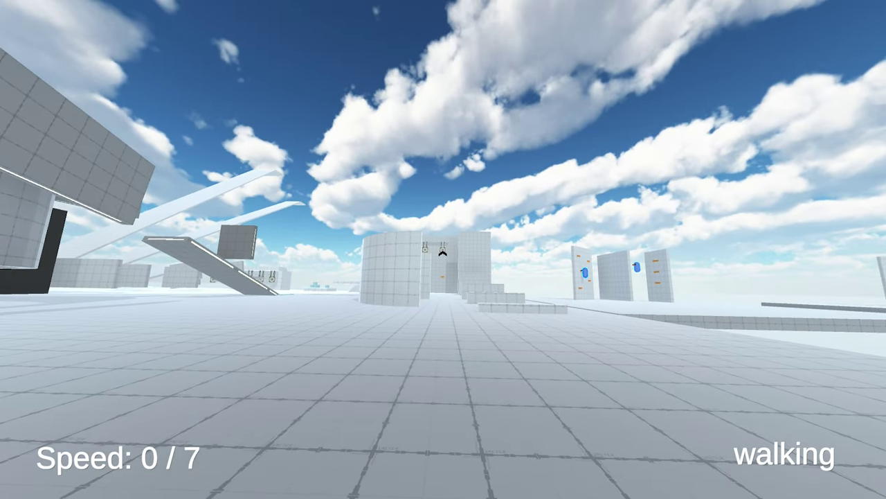
right_click(443, 254)
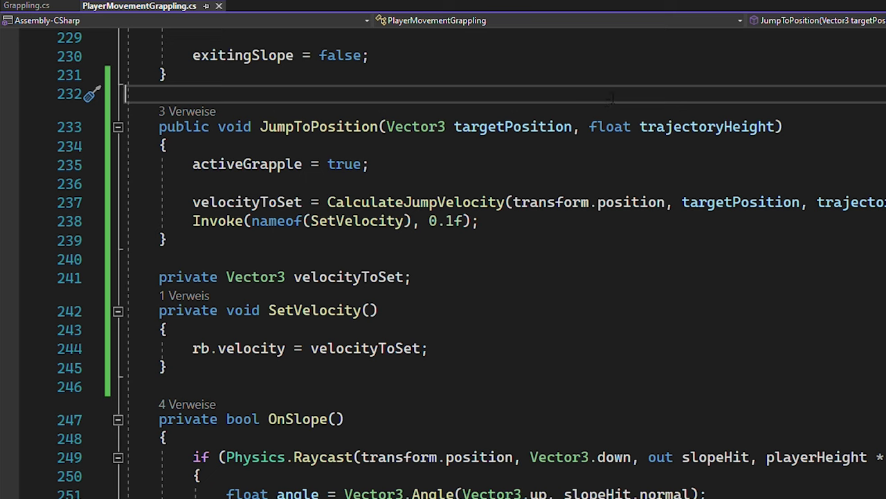
Add a private bool enableMovementOnNextTouch and set it to true in SetVelocity
key("Return")
type("private bool enableM")
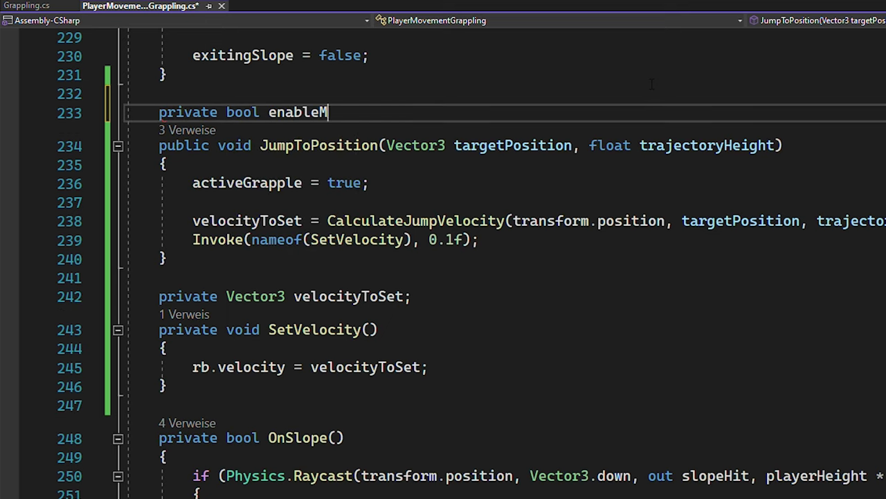
type("ovementOnNextTouch;")
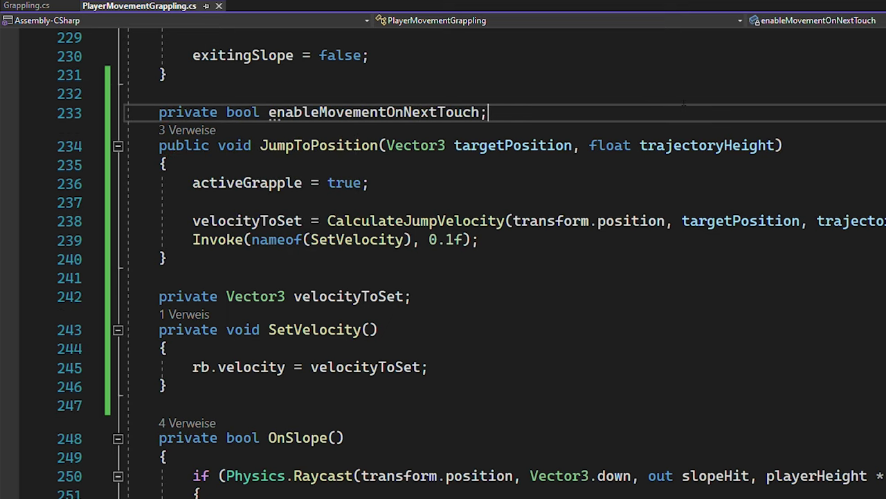
left_click(574, 356)
key("Return")
type("enableMov")
key("Tab")
type("= true;")
Add OnCollisionEnter that sets enableMovementOnNextTouch to false when it is true
scroll(573, 357, "down", 5)
key("Down")
key("Down")
key("Return")
key("Return")
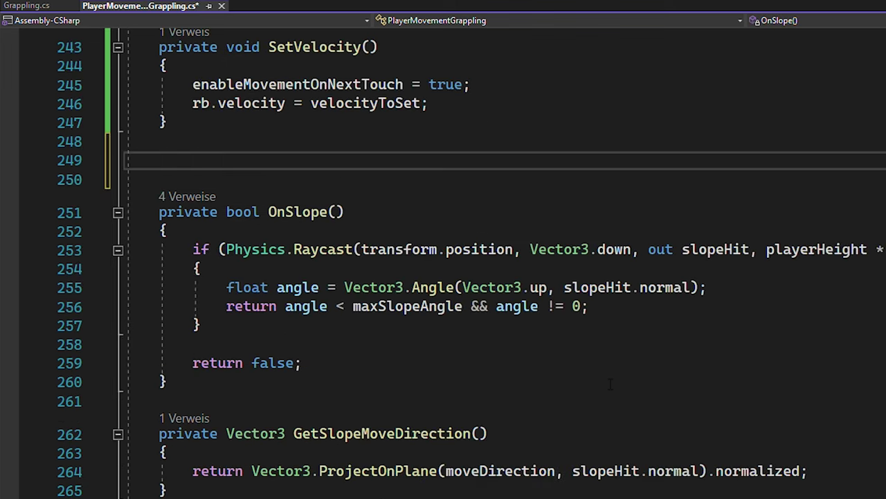
type("voidOnCo")
key("Tab")
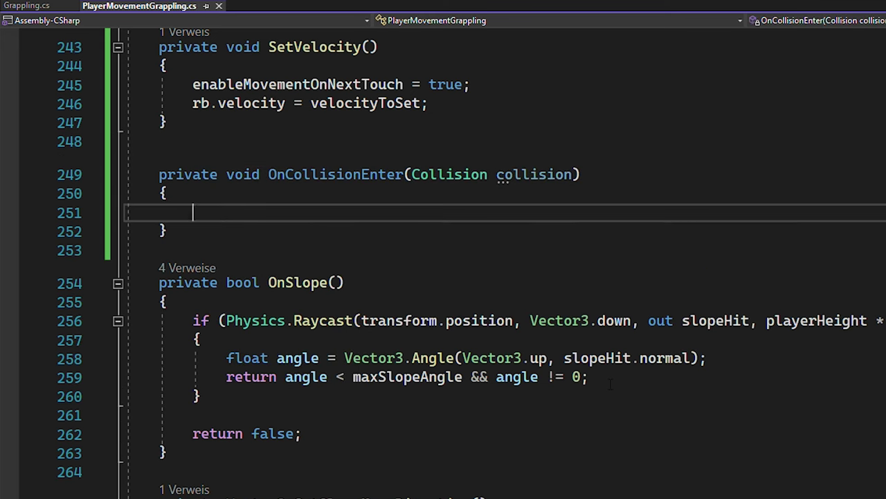
type("if(ena")
key("Tab")
type("){")
key("Return")
type("ena")
key("Tab")
type("= false;")
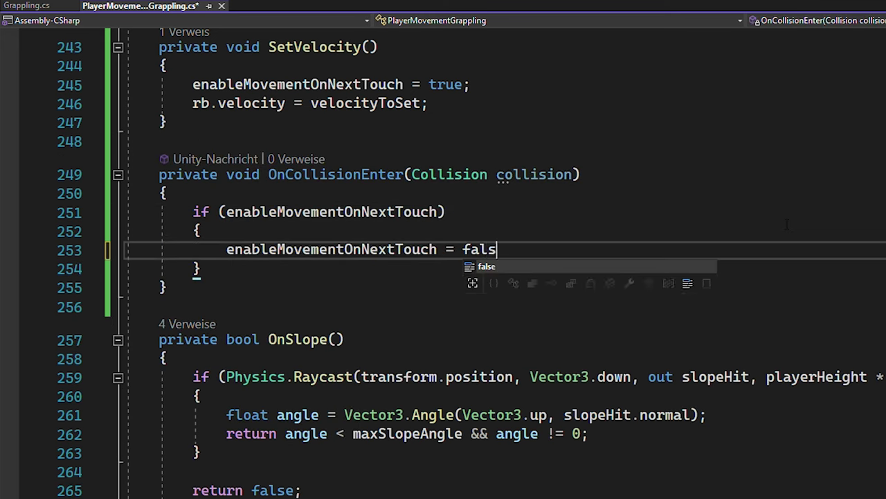
Add a public ResetRestrictions() method that sets activeGrapple = false
left_click(800, 198)
key("Return")
key("Return")
key("Up")
type("public void ResetR")
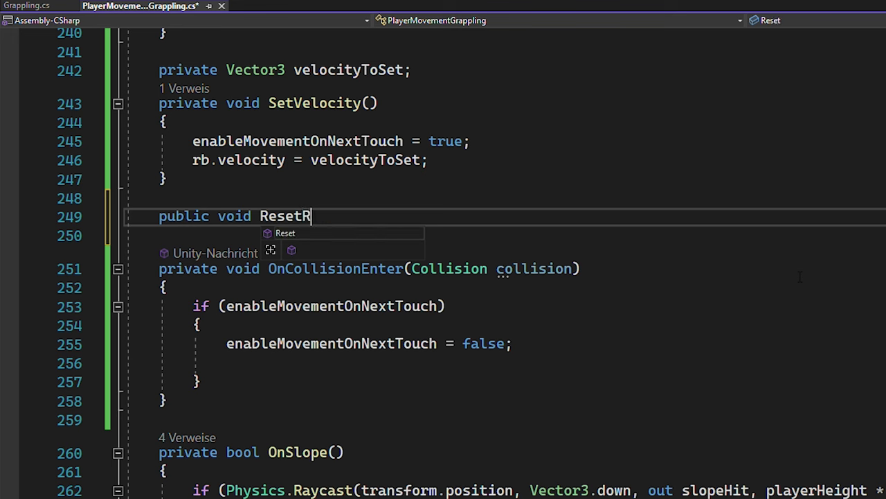
type("estrictions()")
key("Return")
type("{ activ")
key("Tab")
type("= f")
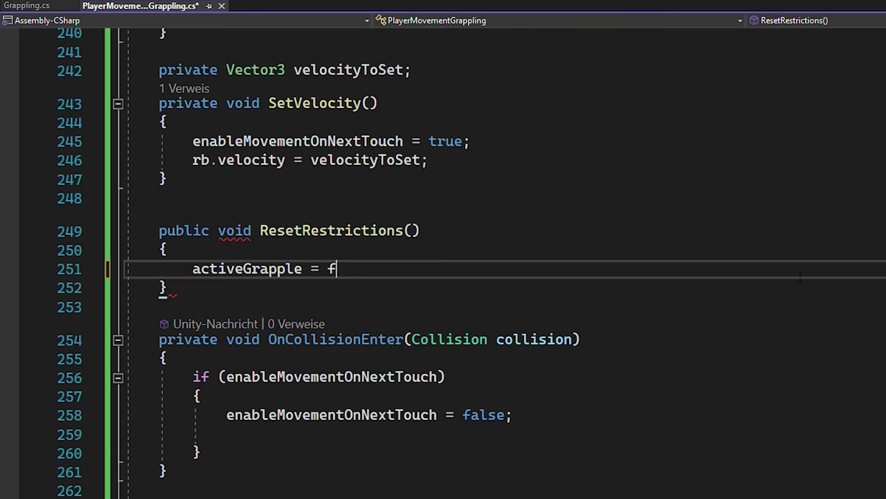
type("alse;")
Call ResetRestrictions() and GetComponent<Grappling>().StopGrapple() inside the collision if block
left_click(834, 434)
type("Reset")
key("Tab")
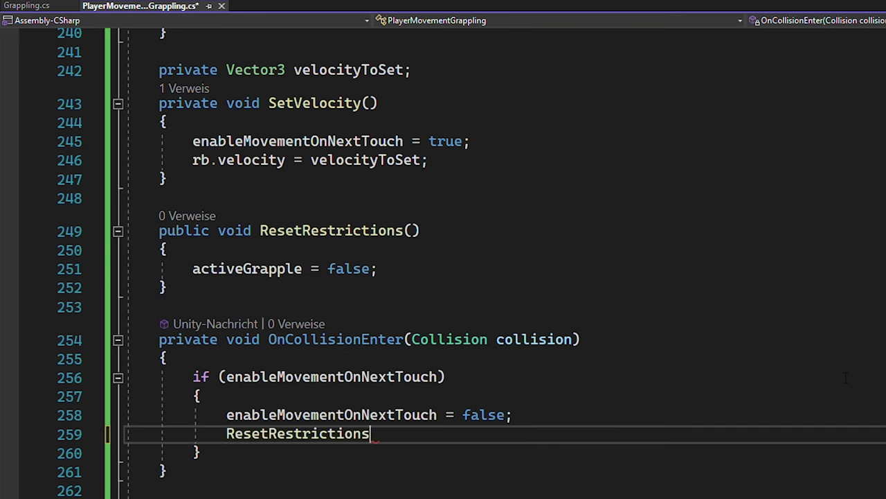
type("();")
key("Return")
scroll(834, 371, "down", 1)
key("Return")
scroll(835, 372, "down", 1)
type("GetComponent<Grappling>().Stop")
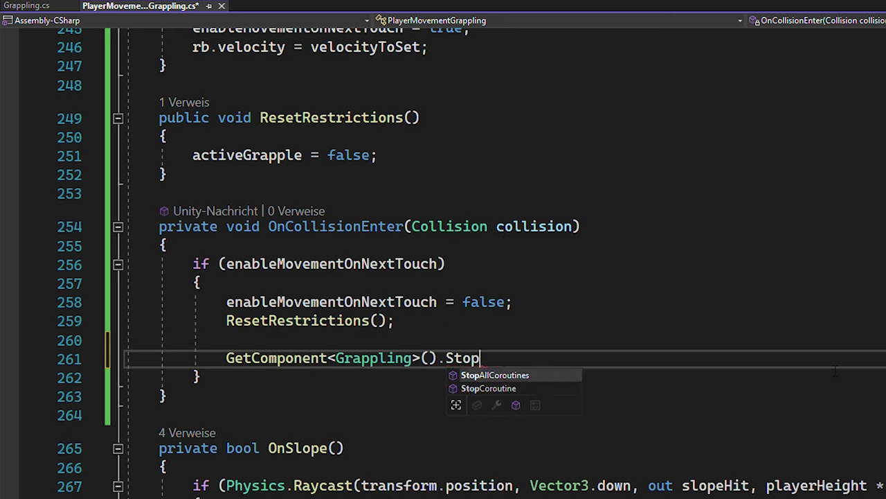
type("Grapple();")
key("F12")
left_click_drag(219, 307, 166, 307)
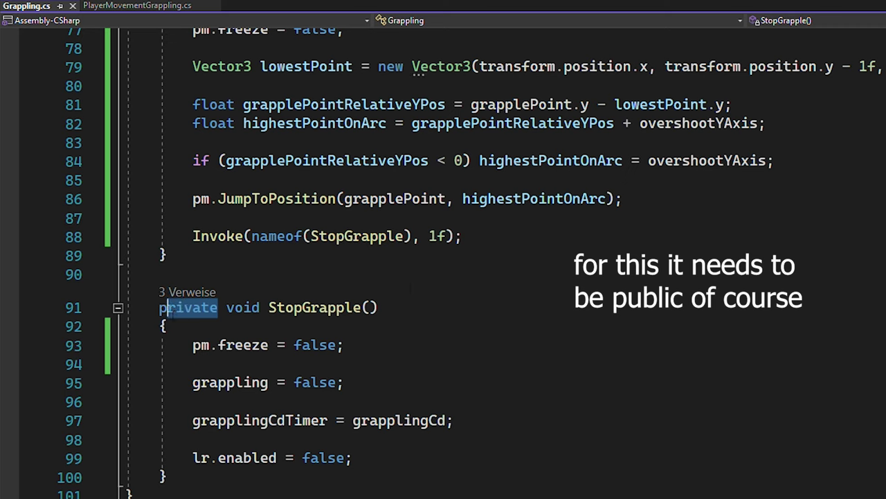
Change StopGrapple from private to public, save, and grapple twice up onto the wall in play
type("public")
key("ctrl+s")
left_click(411, 284)
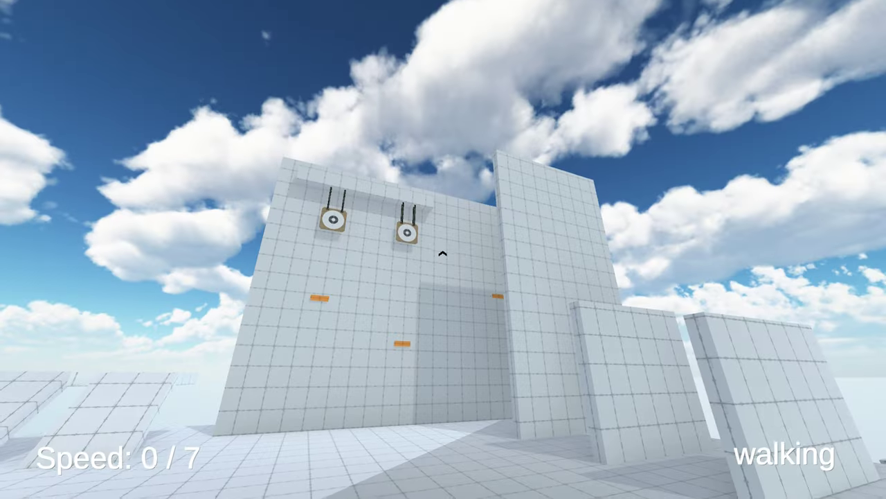
left_click(443, 254)
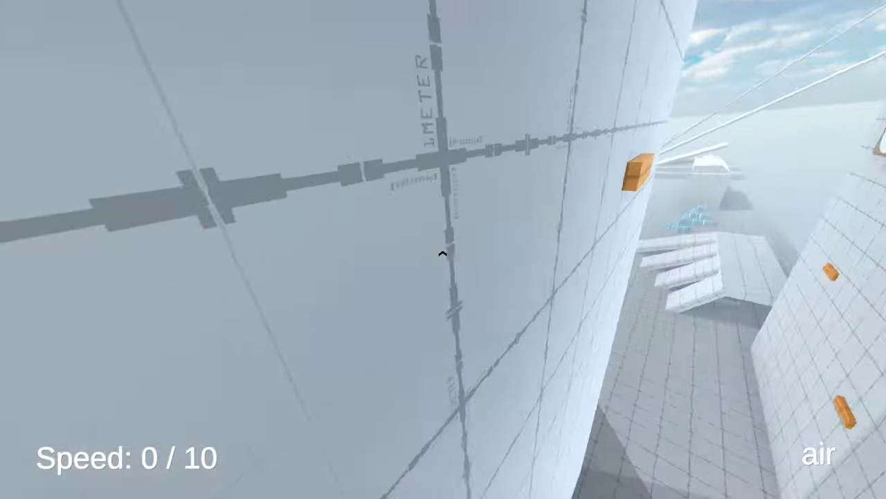
left_click(443, 254)
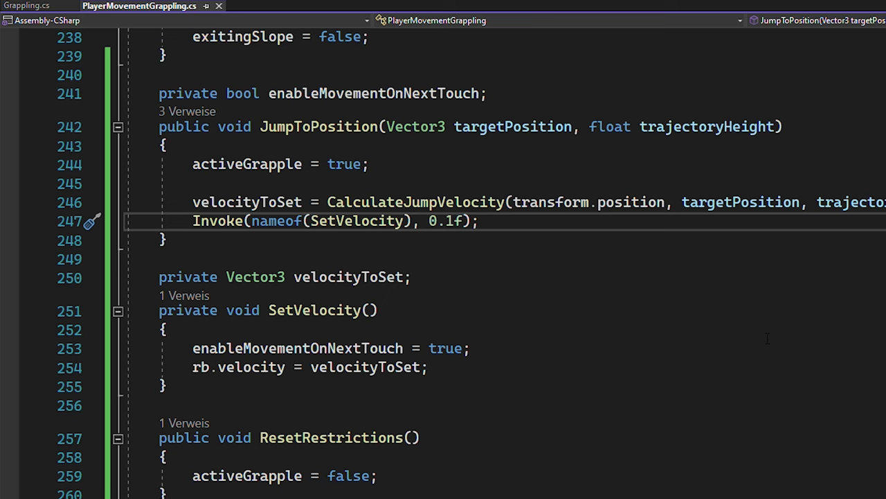
Start a second Invoke( call below Invoke(nameof(SetVelocity), 0.1f)
key("Return")
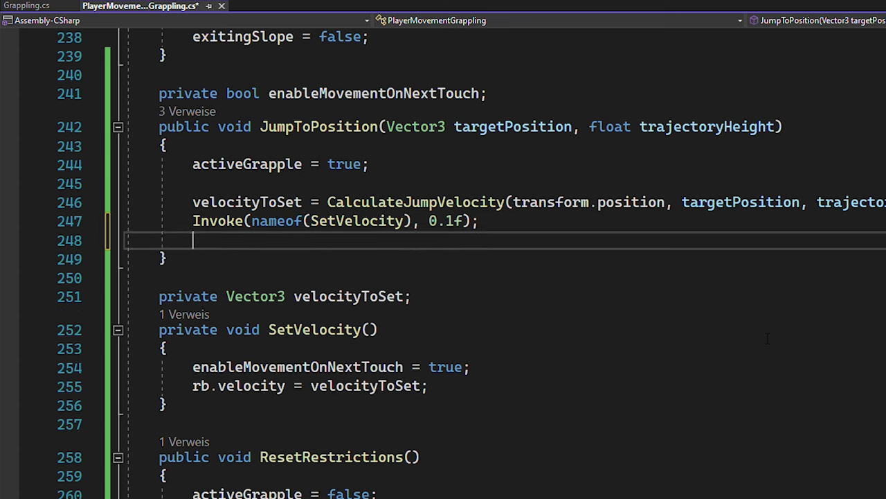
key("Return")
type("Invoke(")
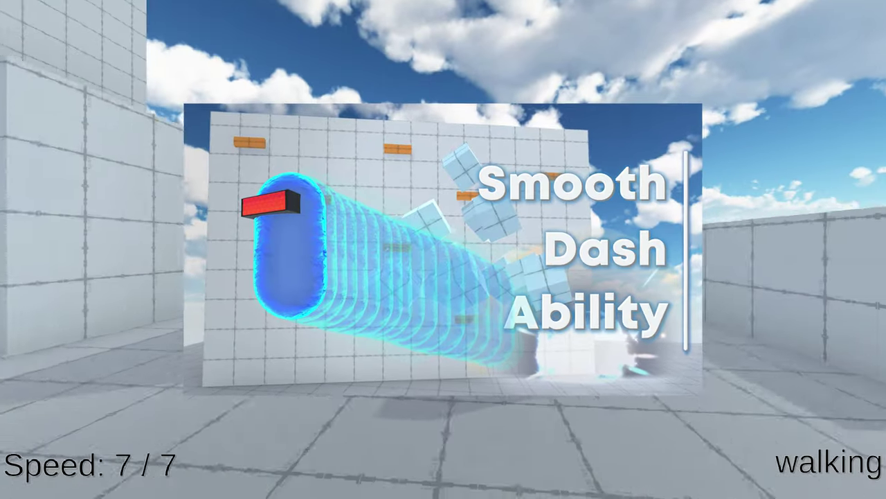
Dash twice across the floor in play, then begin a [Header("Camera")] attribute
key("e")
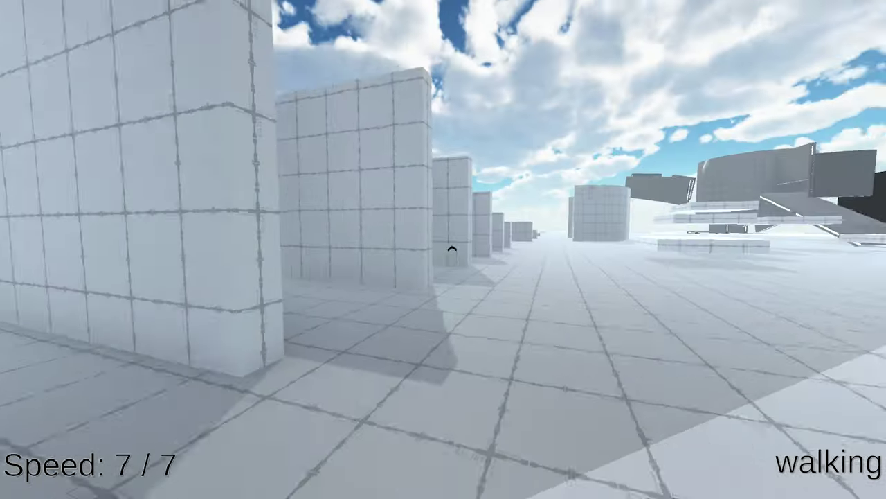
key("e")
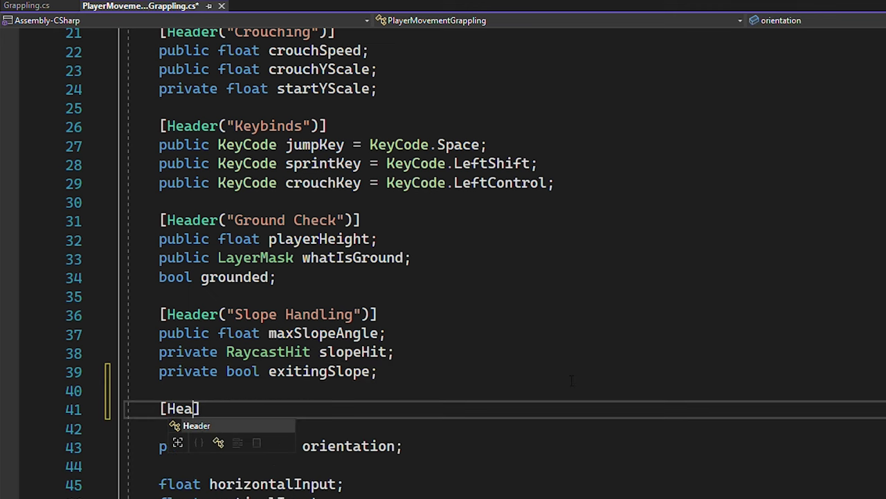
type("(\"Camera Effects\")]")
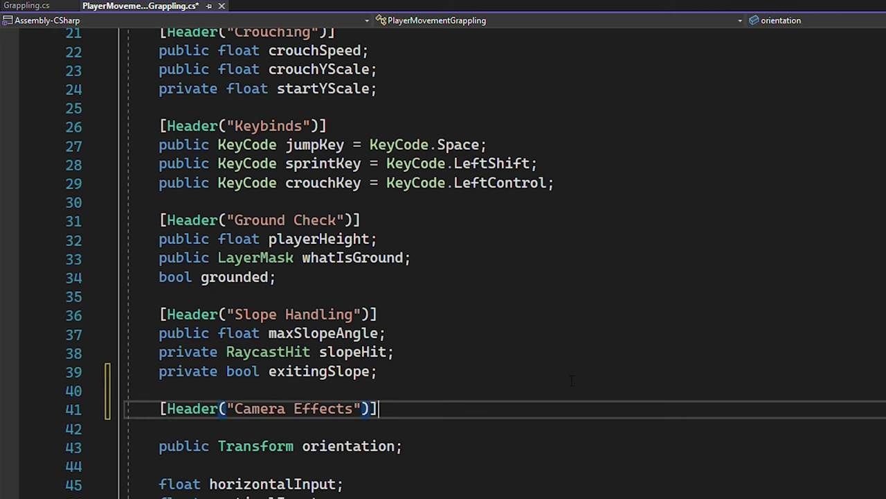
Add cam and grappleFov fields under Camera Effects and call cam.DoFov(grappleFov) in SetVelocity
key("Return")
key("ctrl+s")
type("public PlayerCam cam")
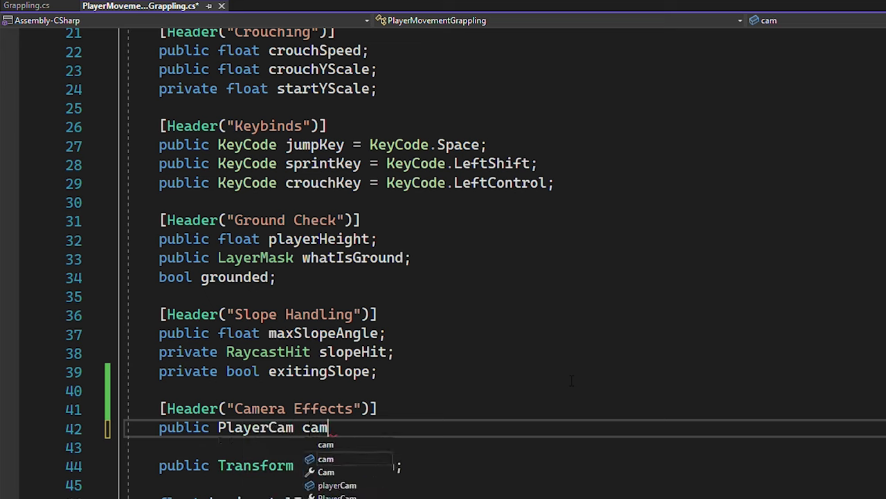
type(";")
key("Return")
key("ctrl+s")
type("ic float grappleFov =")
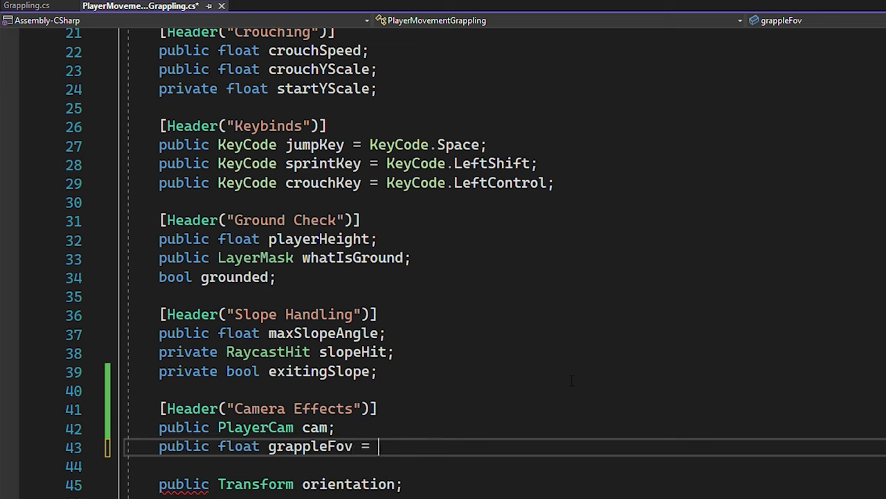
type("cam.D")
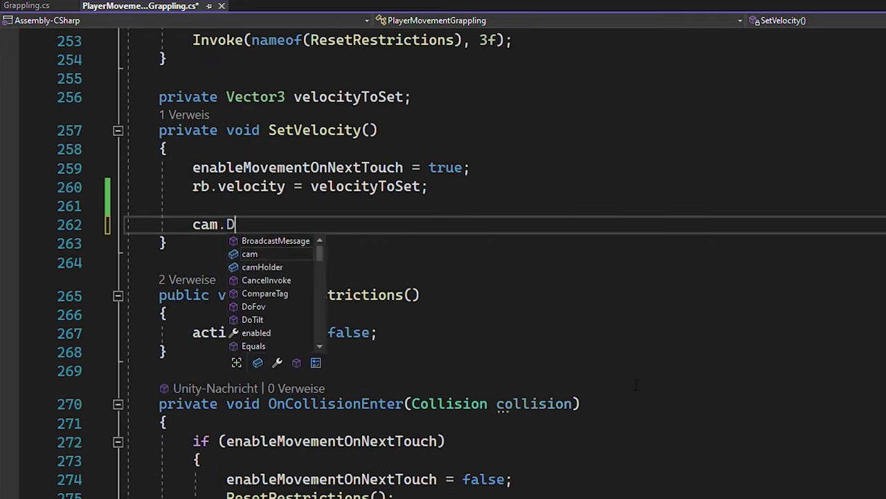
type("oFov(g")
key("Tab")
type(";")
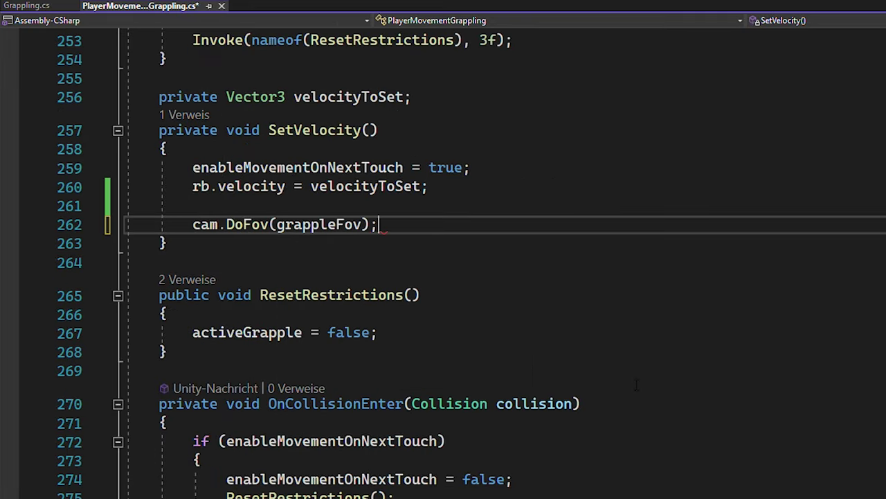
Copy the DoFov call into ResetRestrictions as cam.DoFov(85f) and save
key("ctrl+s")
key("shift+Home")
key("ctrl+c")
left_click(407, 341)
key("Return")
key("ctrl+v")
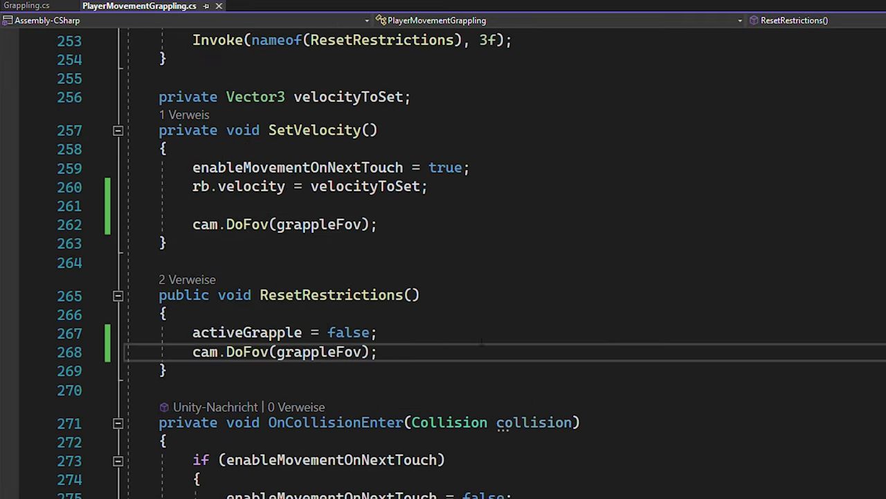
double_click(277, 352)
type("85f")
key("ctrl+s")
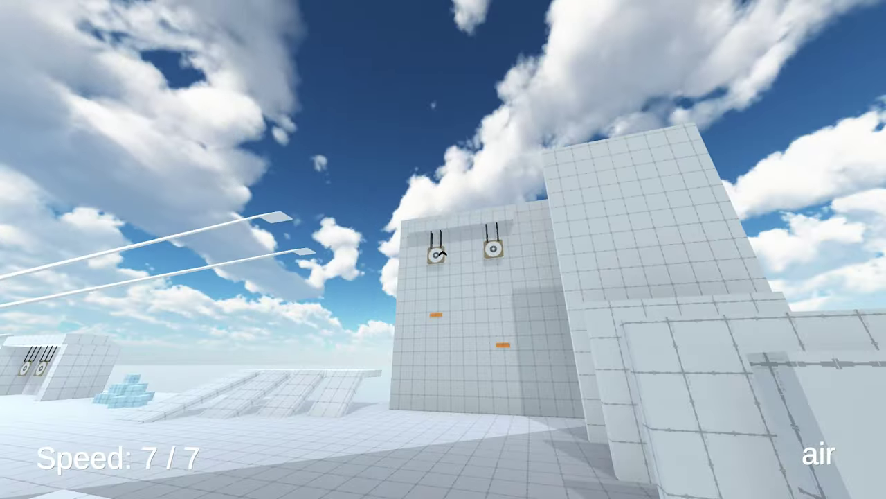
Grapple onto the wall target in play mode to test the field-of-view effect
left_click(443, 253)
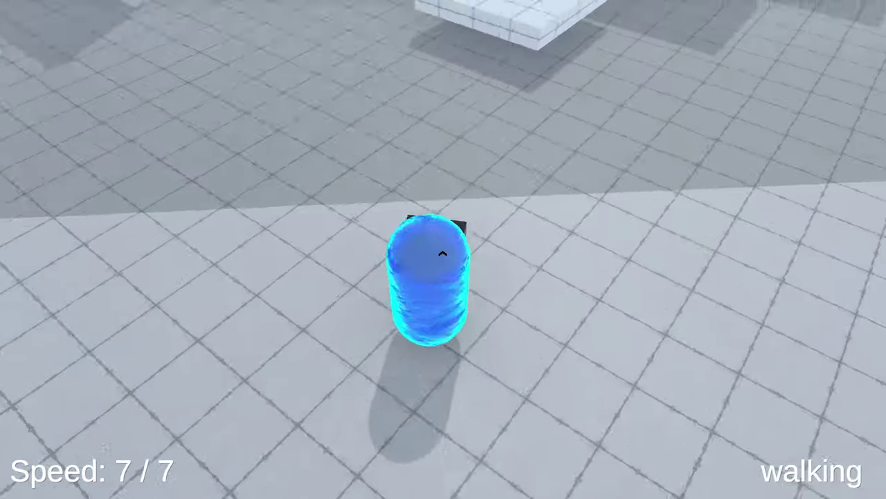
Run toward the tall walls and wall-jump onto one
key("w")
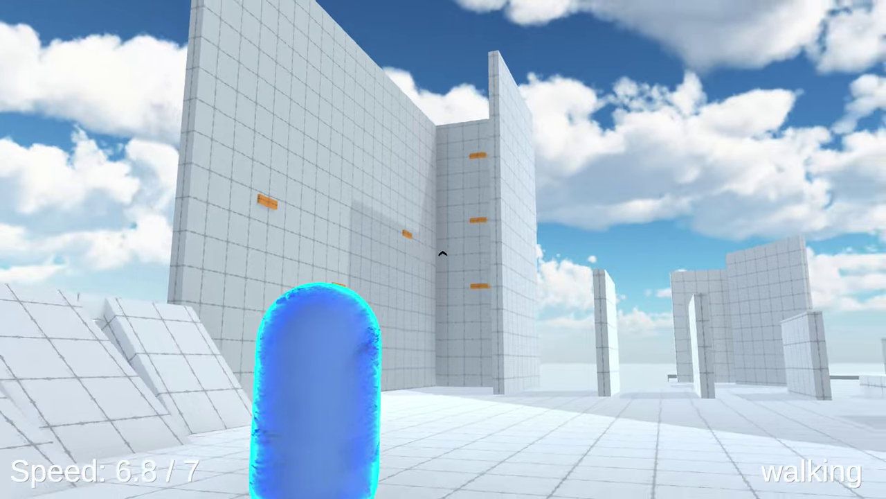
key("w")
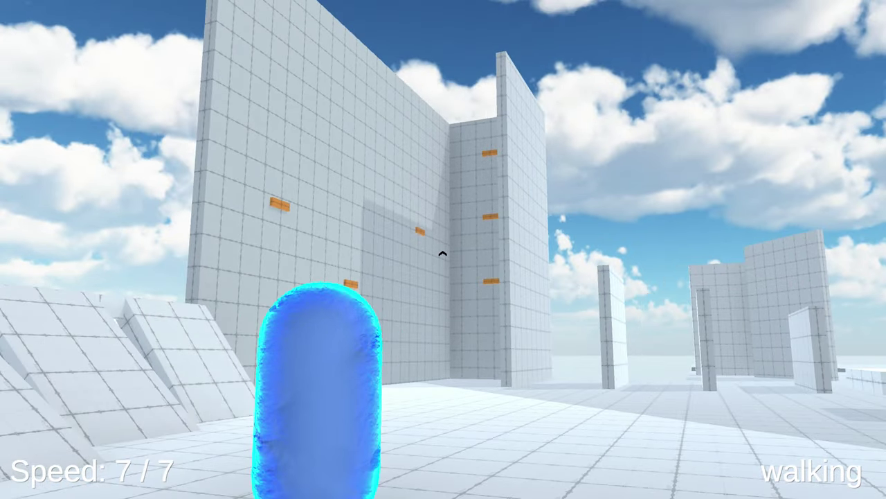
key("w")
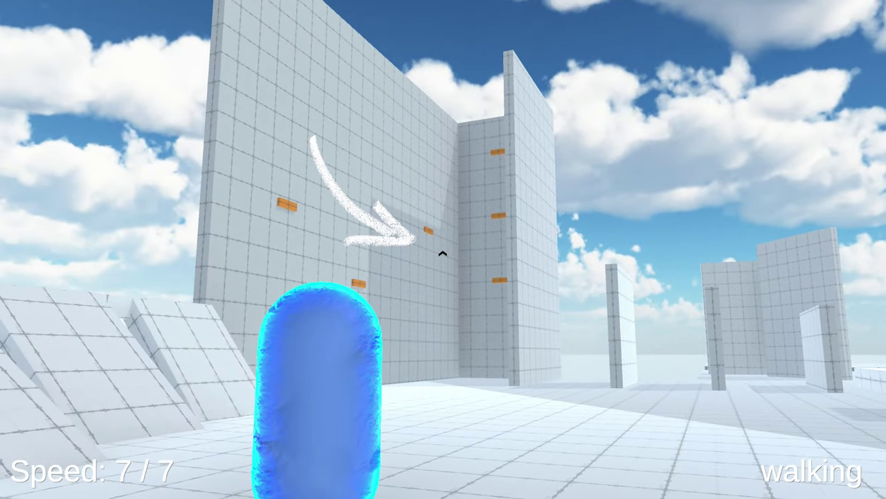
key("w")
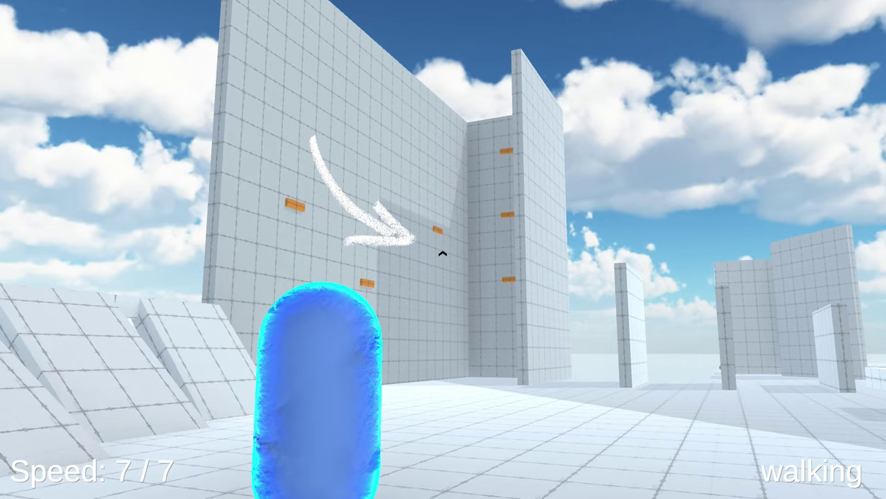
key("space")
key("space")
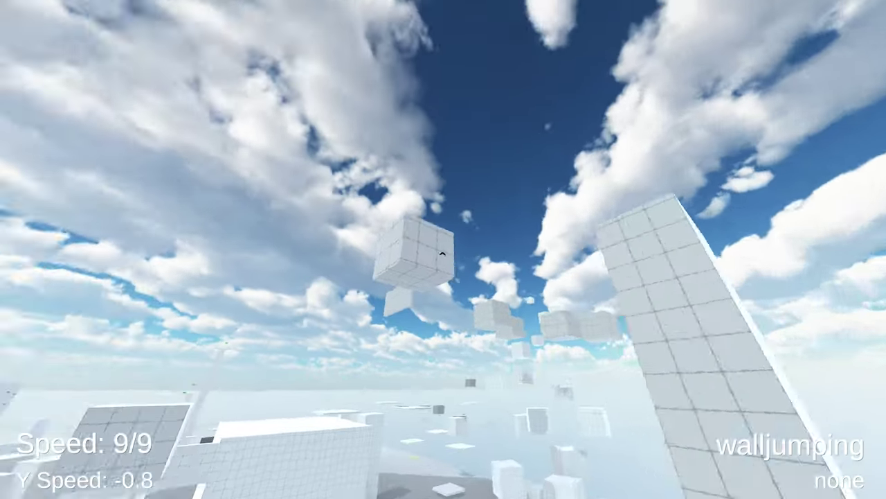
Swing between the towers on grapple ropes, wall-jumping off the walls in between
left_click(442, 254)
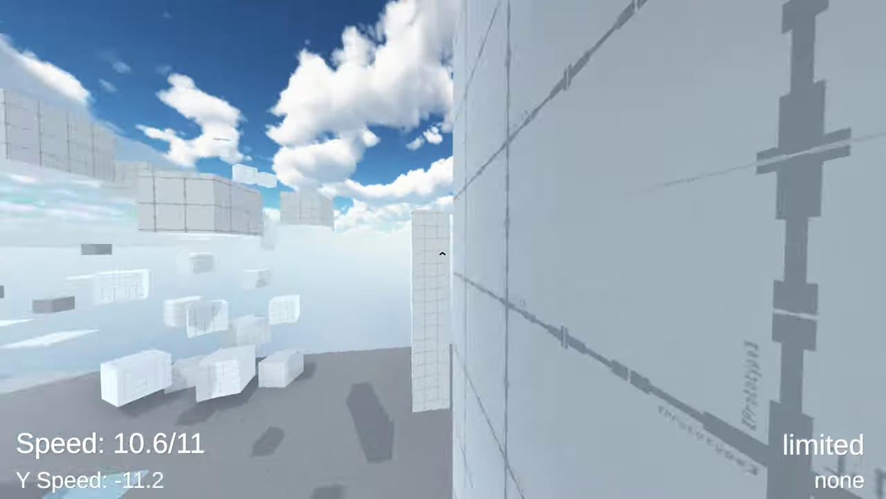
key("space")
left_click(442, 254)
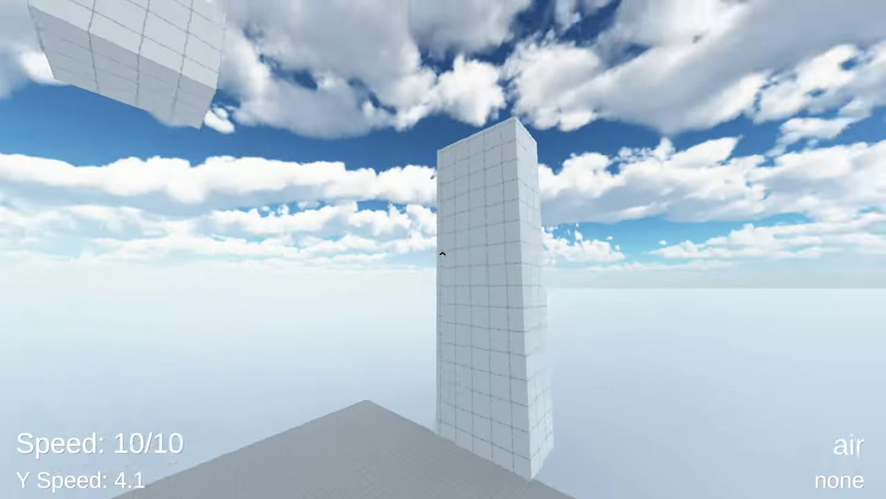
left_click(442, 254)
key("space")
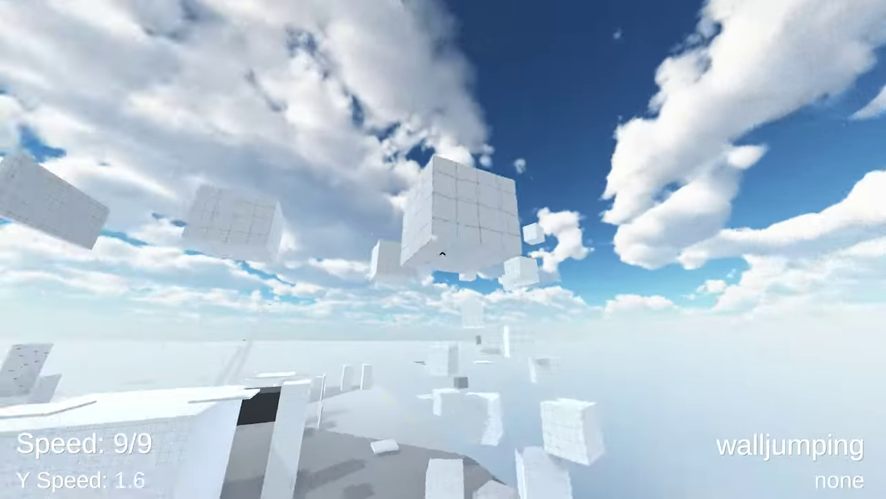
left_click(442, 253)
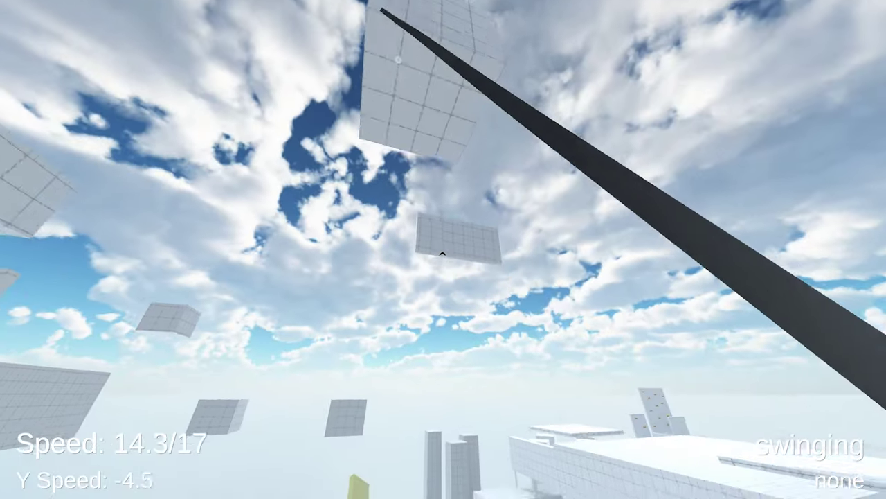
left_click(442, 254)
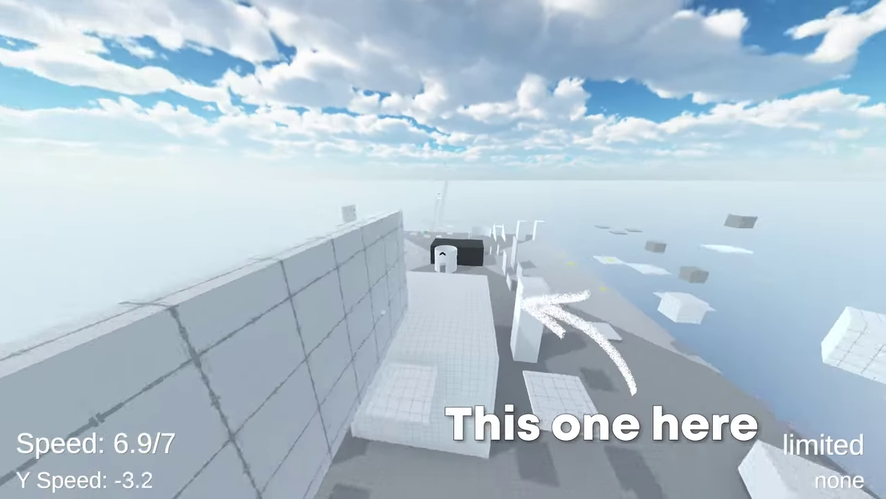
key("space")
Grapple onto the left, tall and target walls, then wall-jump up toward the tower top
left_click(441, 254)
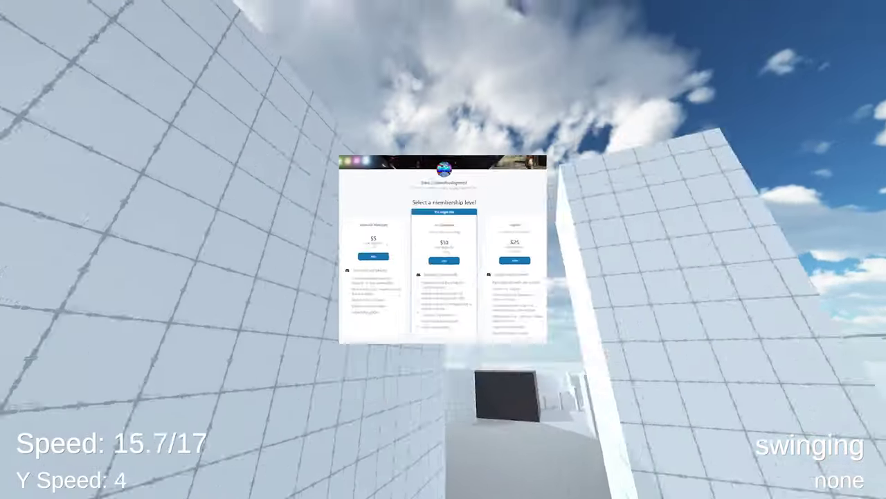
left_click(441, 254)
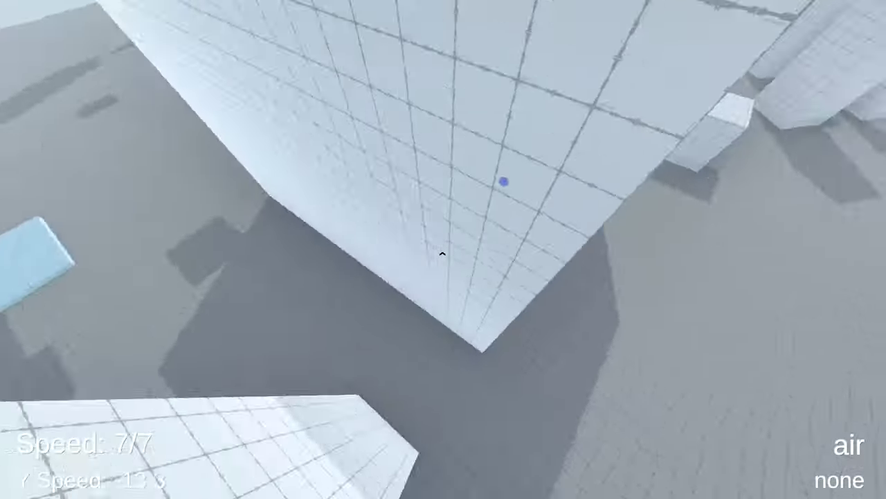
left_click(442, 253)
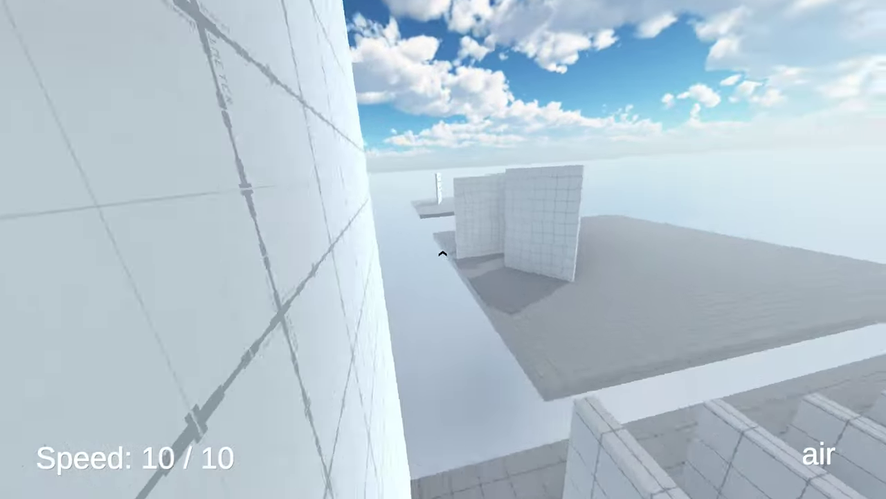
left_click(441, 254)
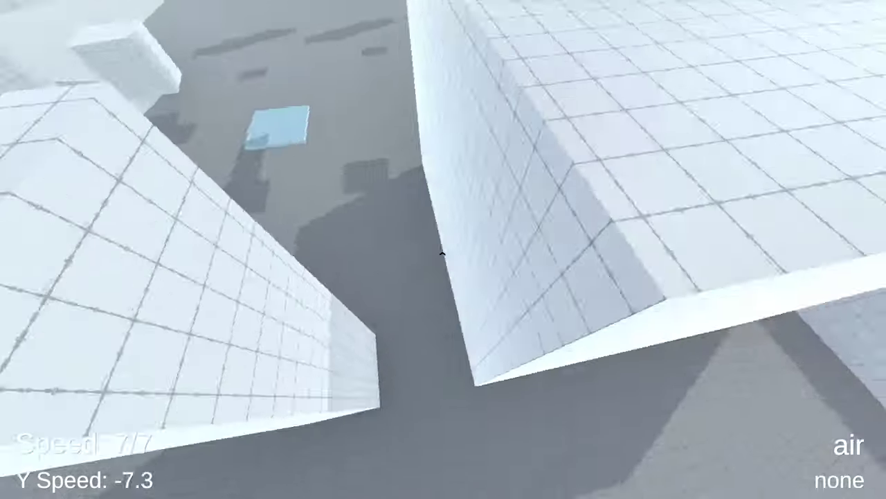
key("space")
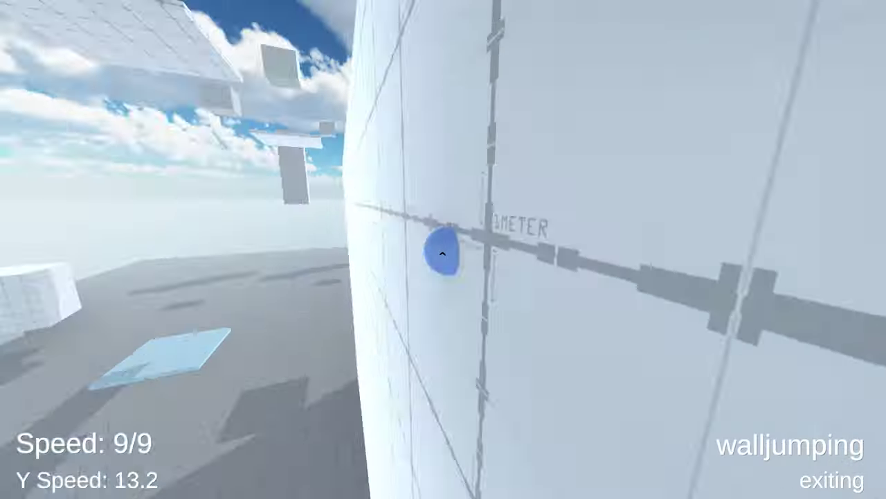